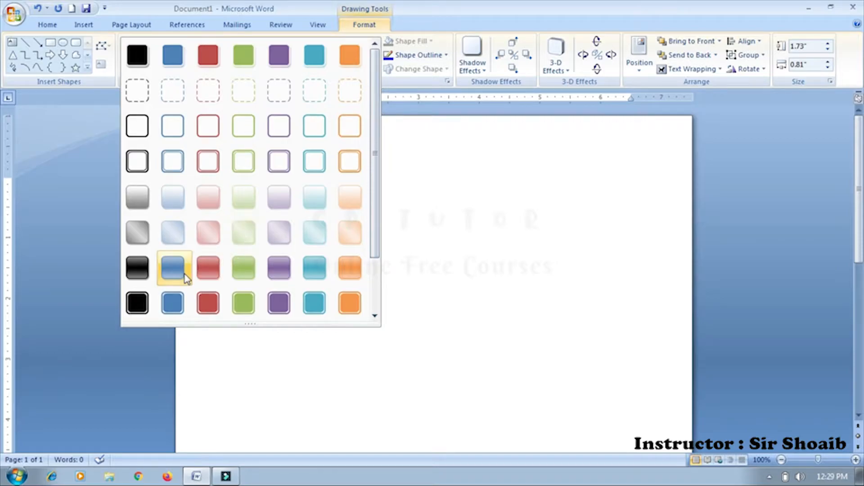
Look through the outline dash, shadow effect and 3-D effect options for the existing four-sided freeform shape
left_click(330, 235)
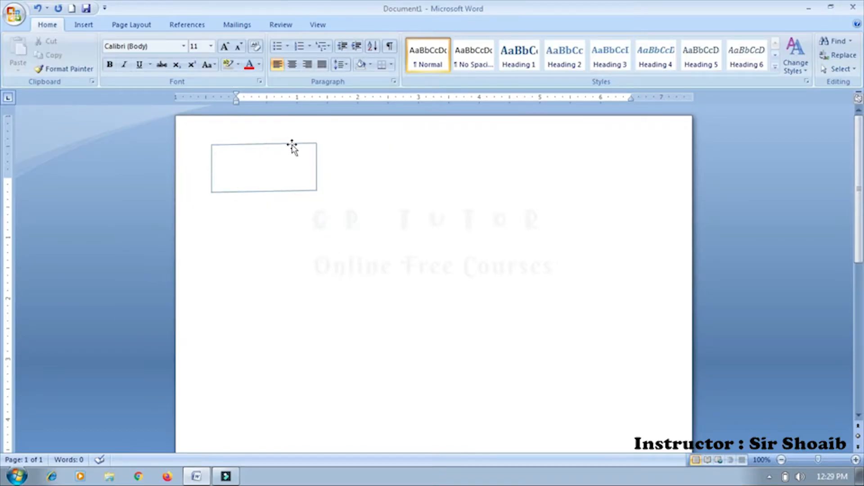
double_click(292, 146)
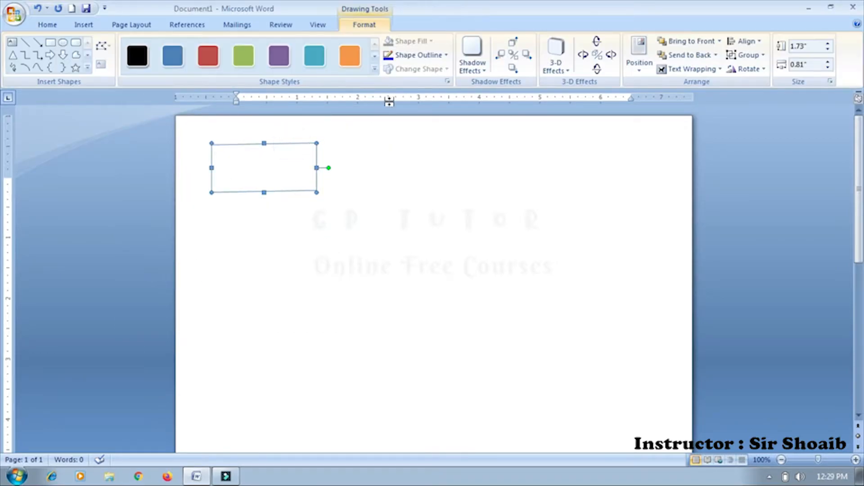
left_click(420, 55)
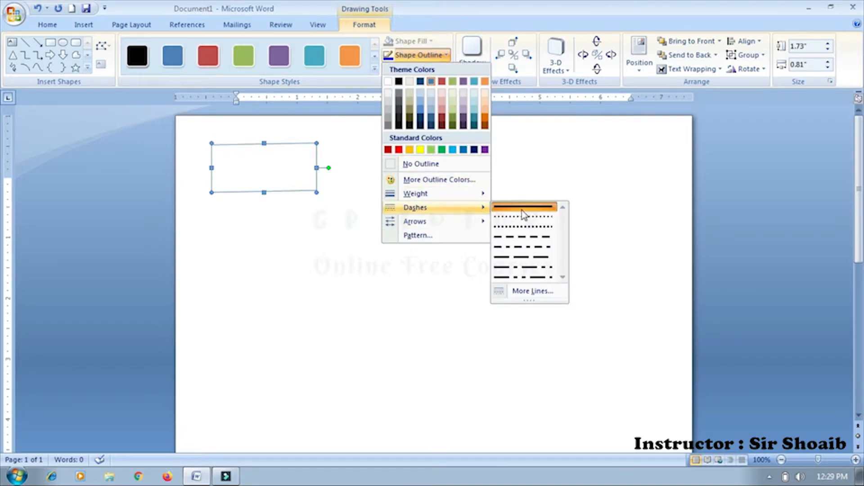
left_click(541, 176)
left_click(480, 72)
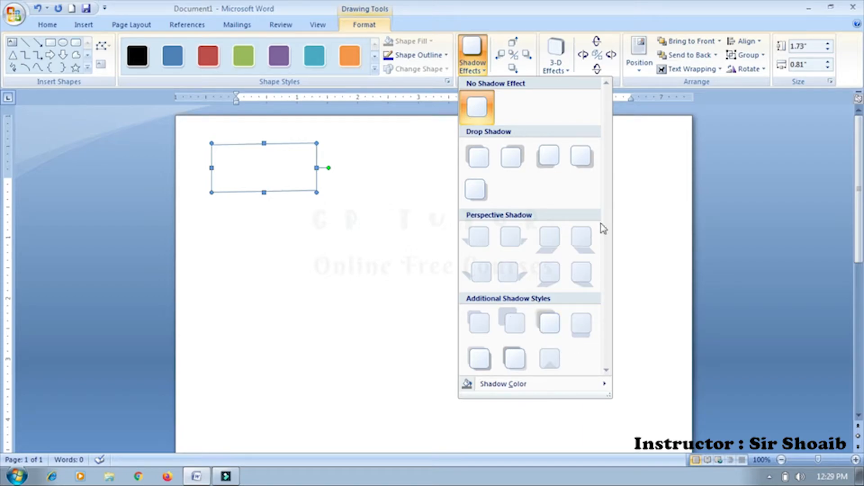
left_click(556, 66)
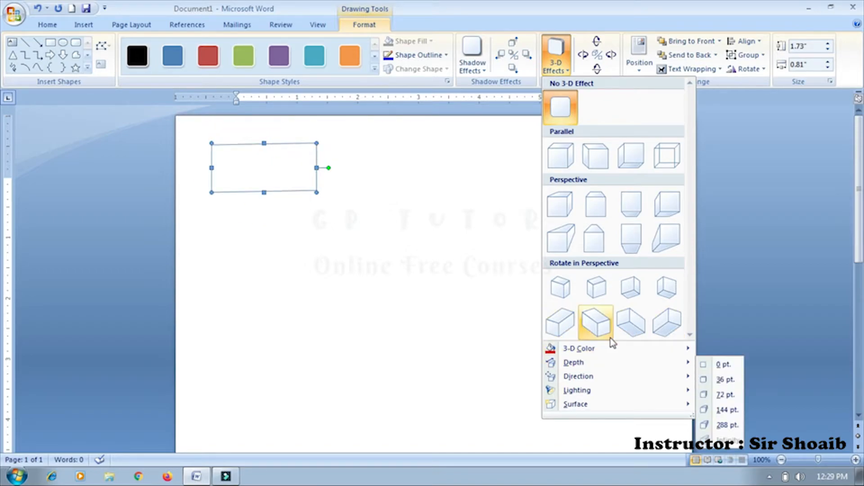
mouse_move(602, 352)
left_click(431, 205)
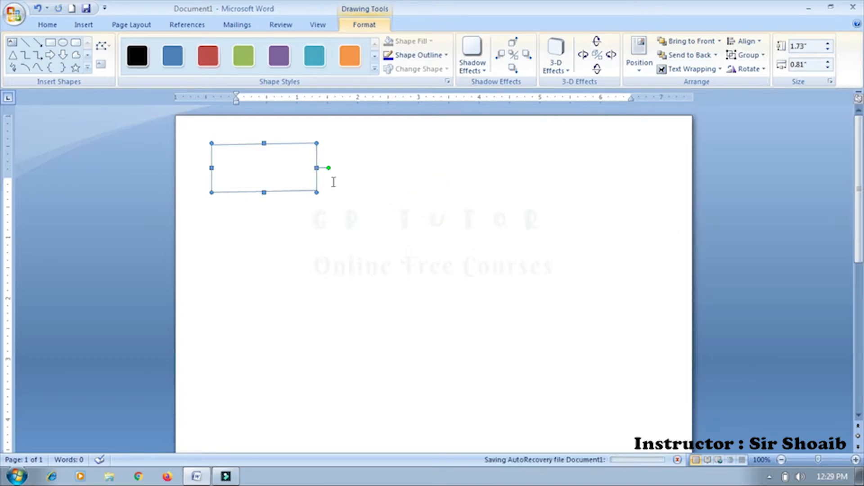
left_click(363, 270)
Insert a rectangle about 0.85" high and 1.88" wide below the existing freeform shape
left_click(85, 24)
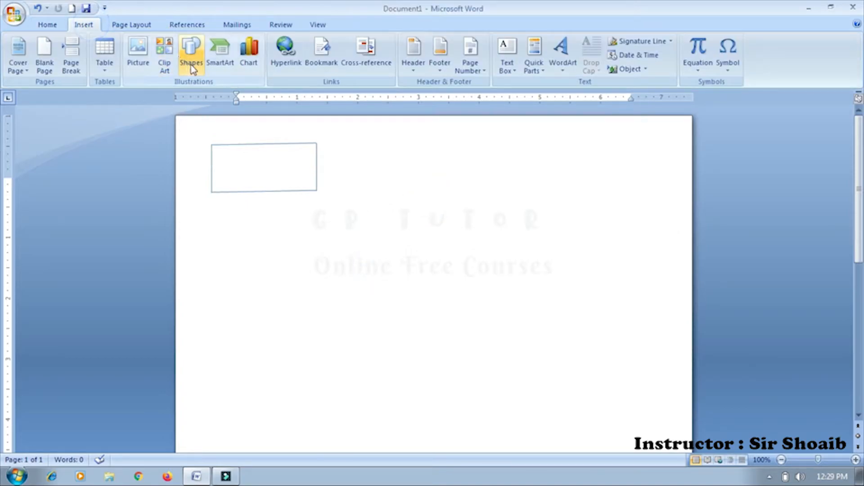
left_click(191, 62)
left_click(221, 96)
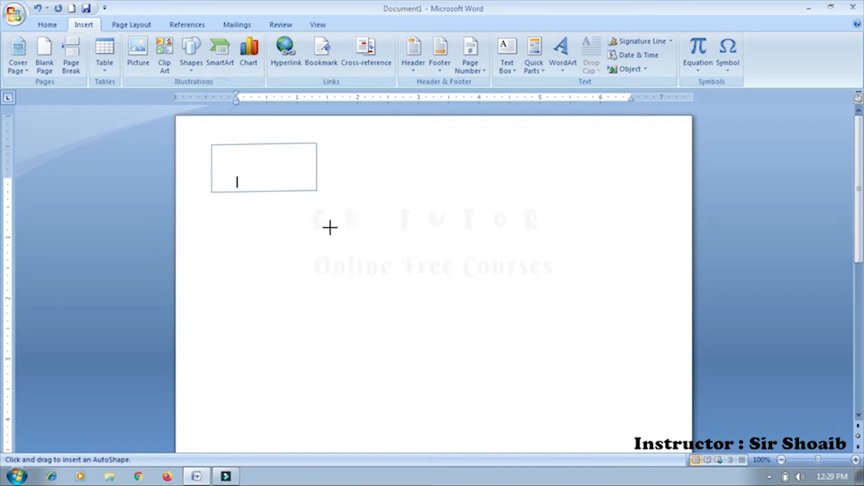
left_click_drag(325, 227, 439, 278)
left_click(454, 306)
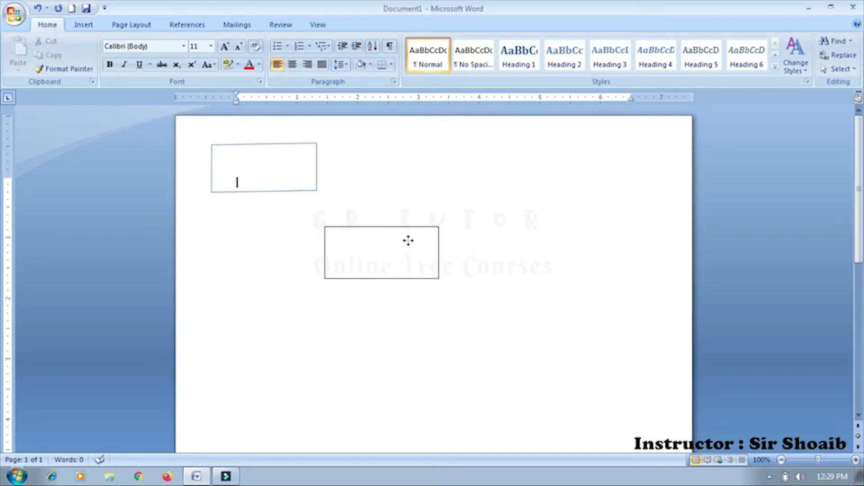
Apply the solid orange shape style to the new rectangle
left_click(408, 241)
left_click(349, 60)
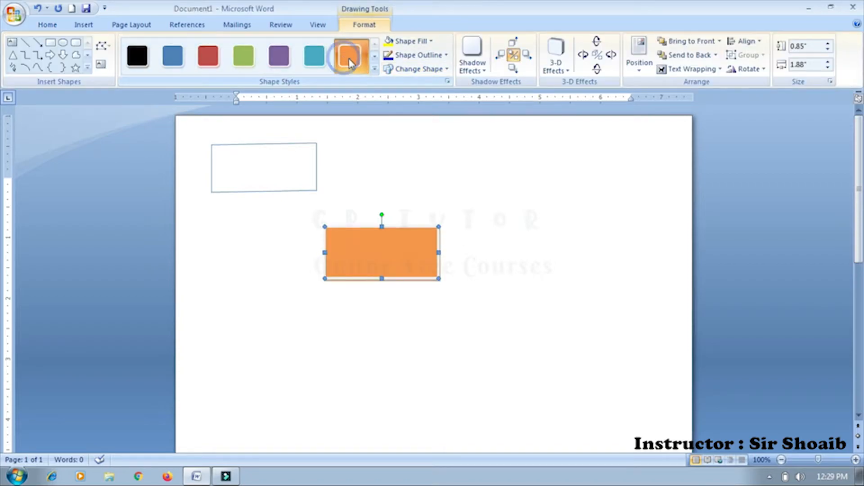
left_click(417, 41)
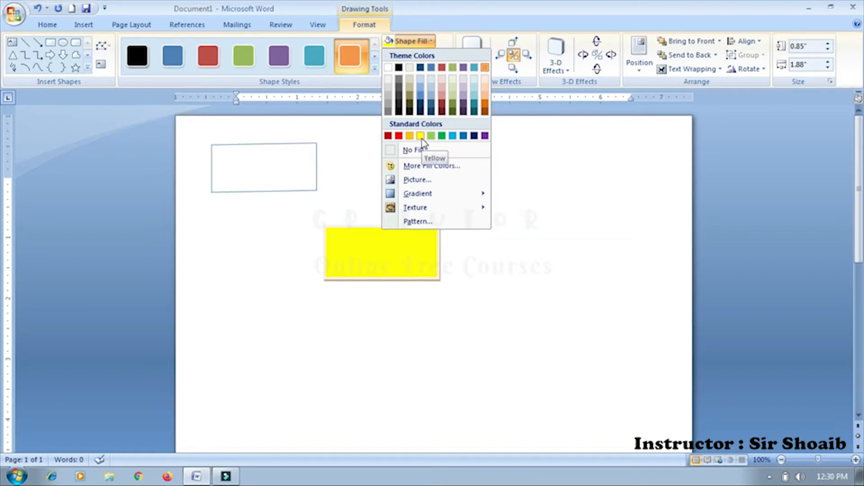
left_click(446, 168)
left_click(508, 147)
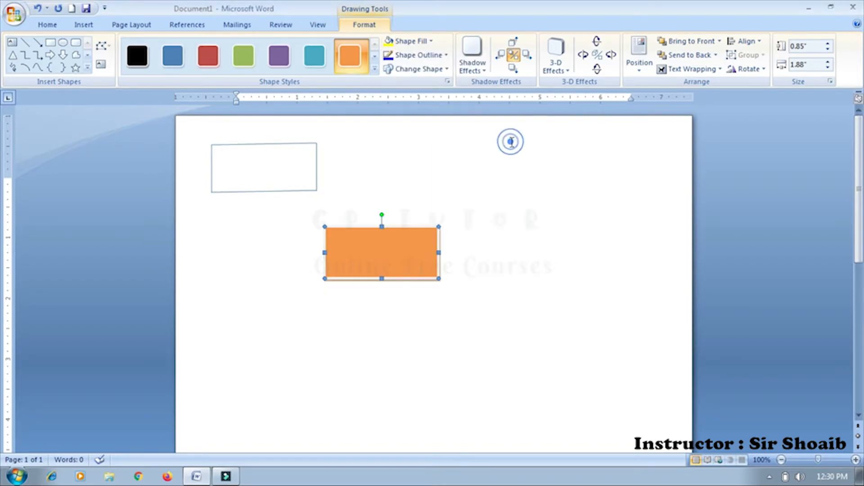
Fill the orange rectangle with the picture of the lighthouse on the rocky coast
left_click(410, 55)
left_click(408, 41)
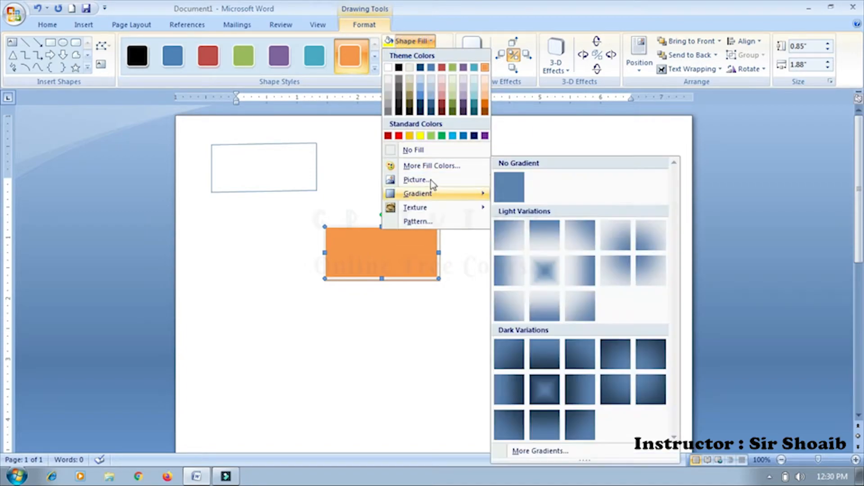
left_click(430, 179)
double_click(173, 136)
double_click(201, 175)
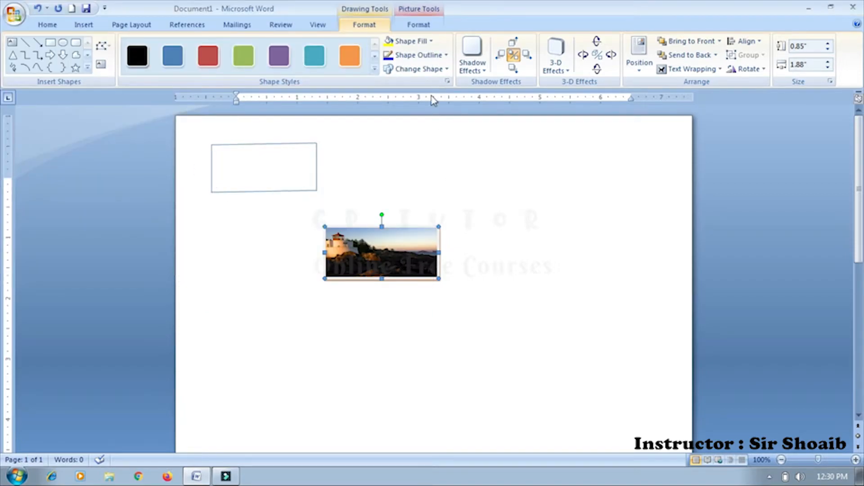
Preview the gradient and texture fills on the rectangle, and choose the Sphere pattern as its fill
left_click(421, 55)
left_click(407, 41)
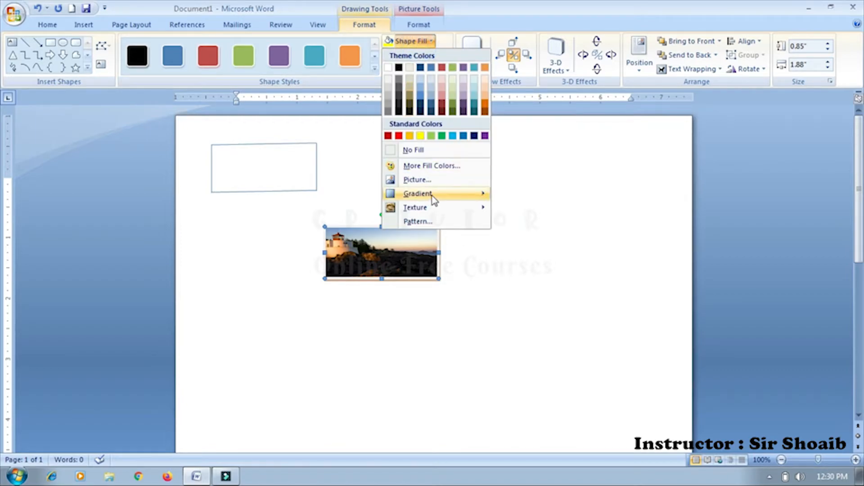
mouse_move(433, 199)
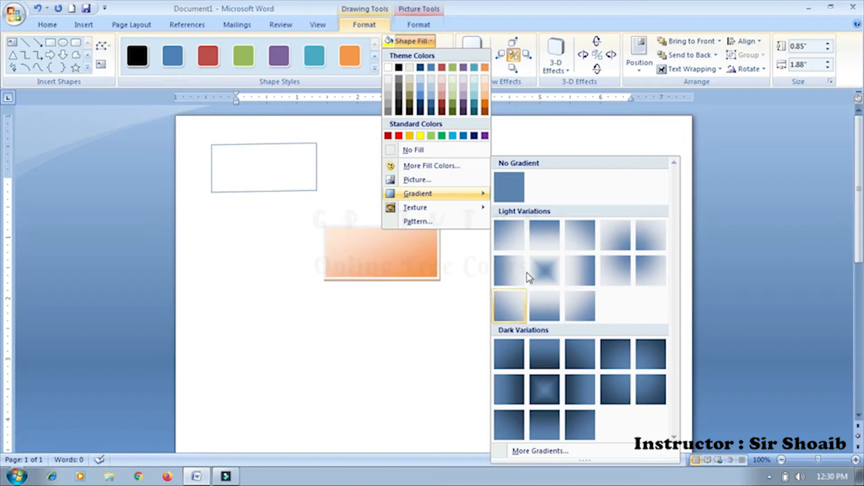
mouse_move(459, 210)
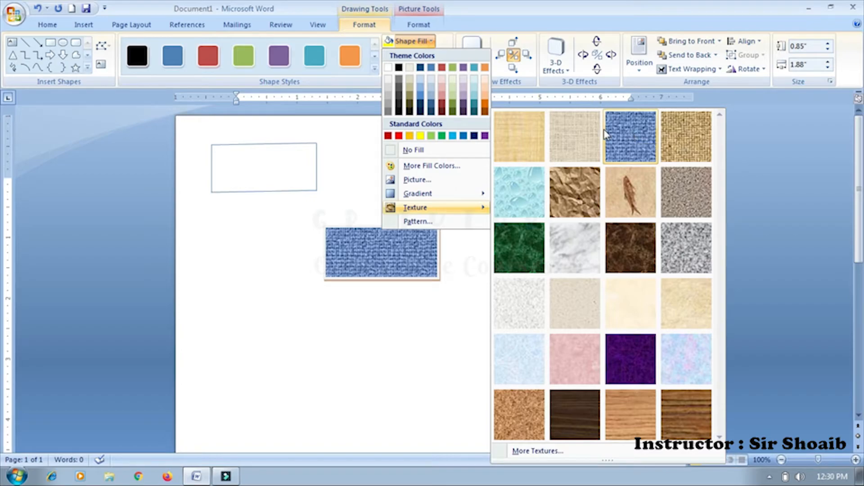
left_click(444, 222)
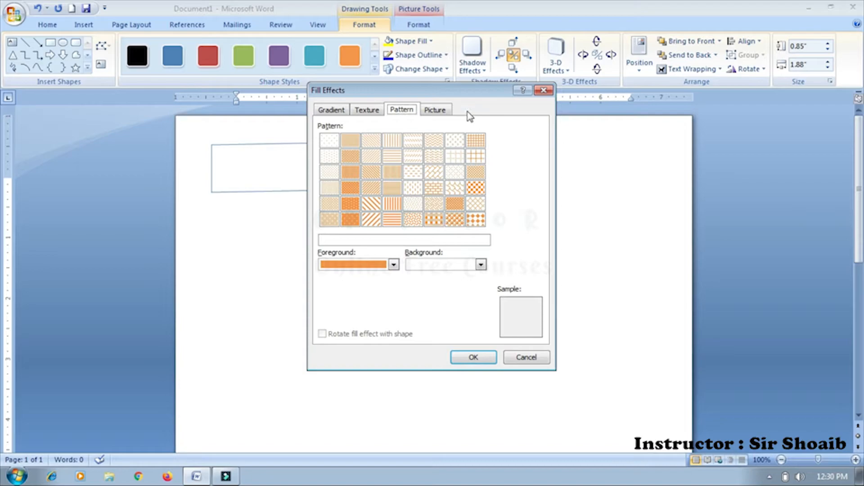
left_click_drag(469, 92, 643, 112)
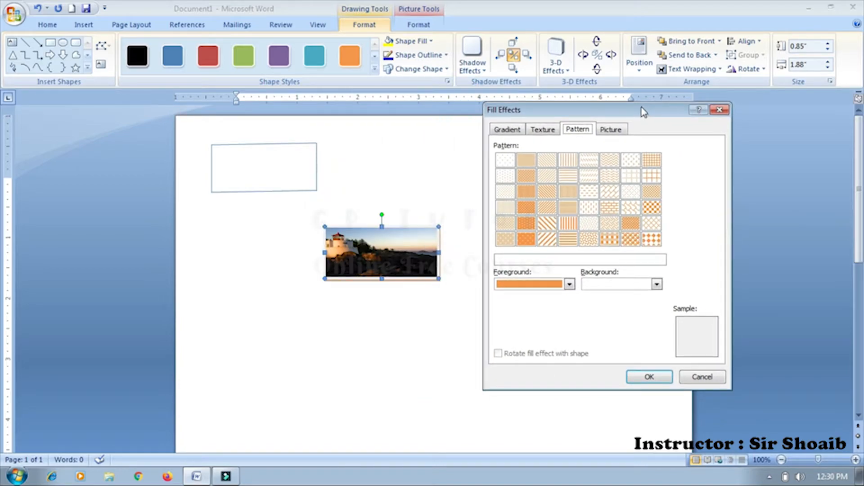
left_click(636, 238)
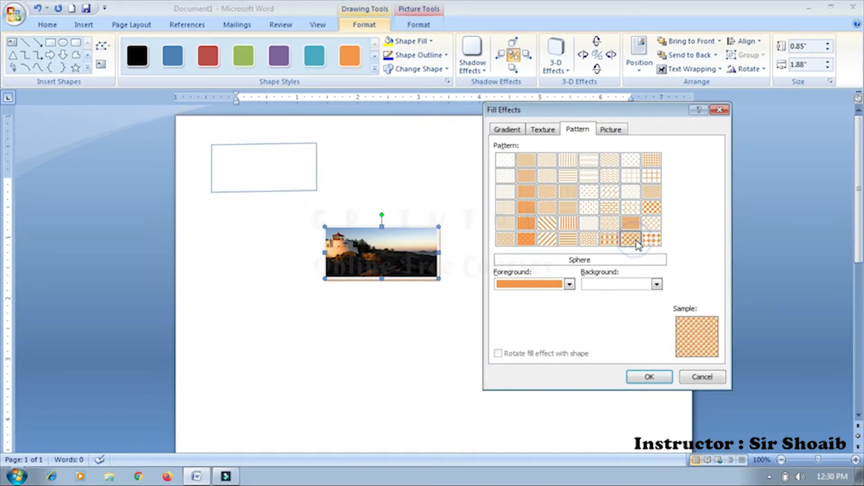
Give the Sphere pattern a blue foreground and a white background, and apply it to the rectangle
left_click(615, 288)
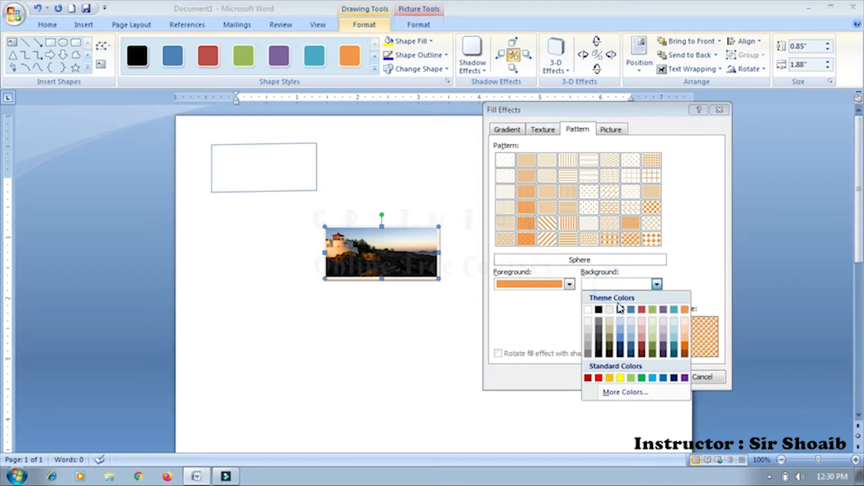
left_click(598, 346)
left_click(570, 285)
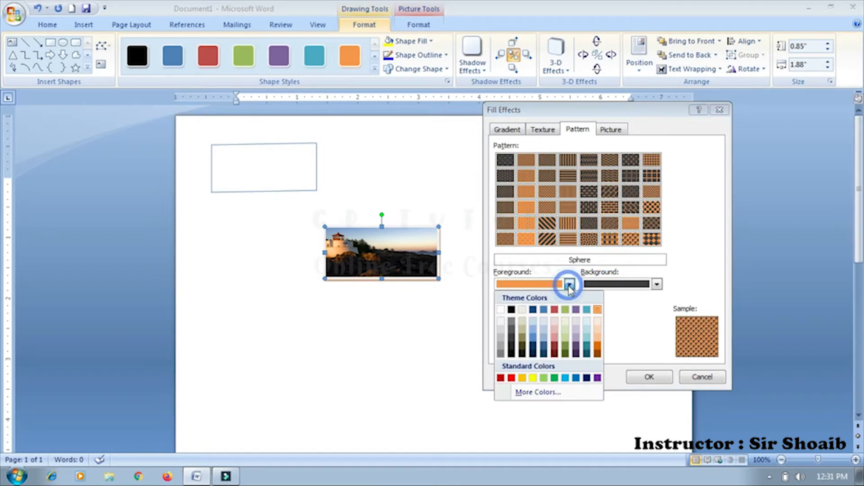
left_click(536, 343)
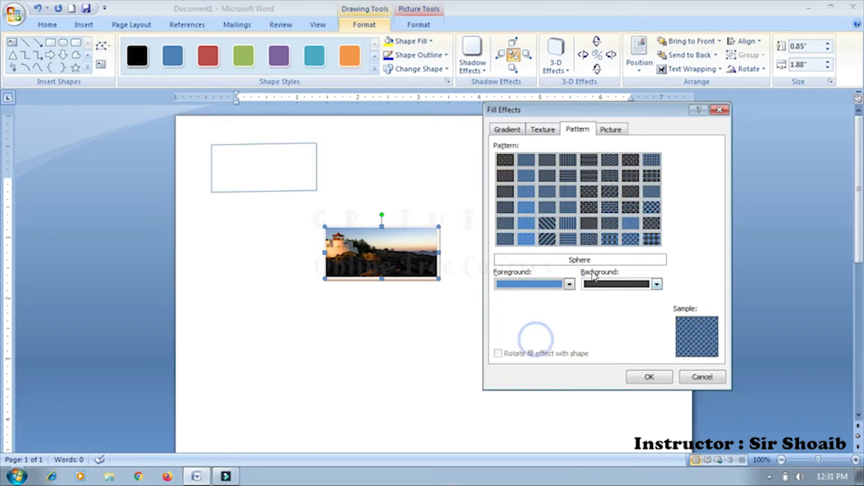
left_click(657, 284)
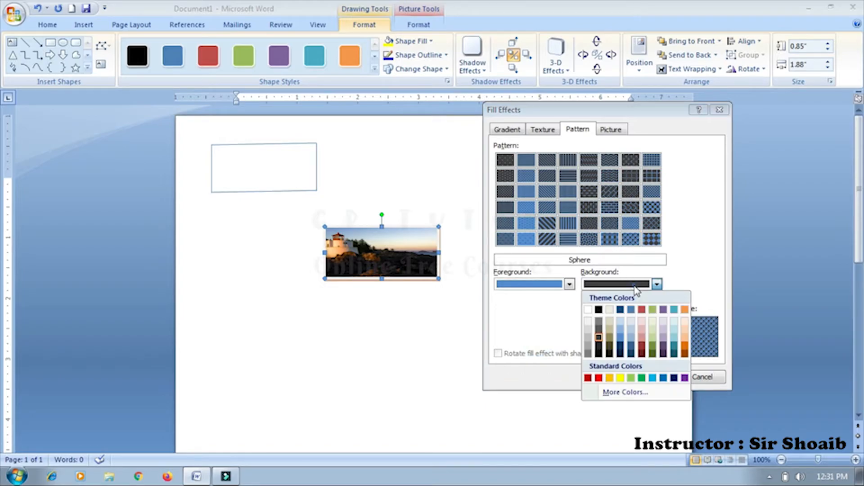
left_click(589, 310)
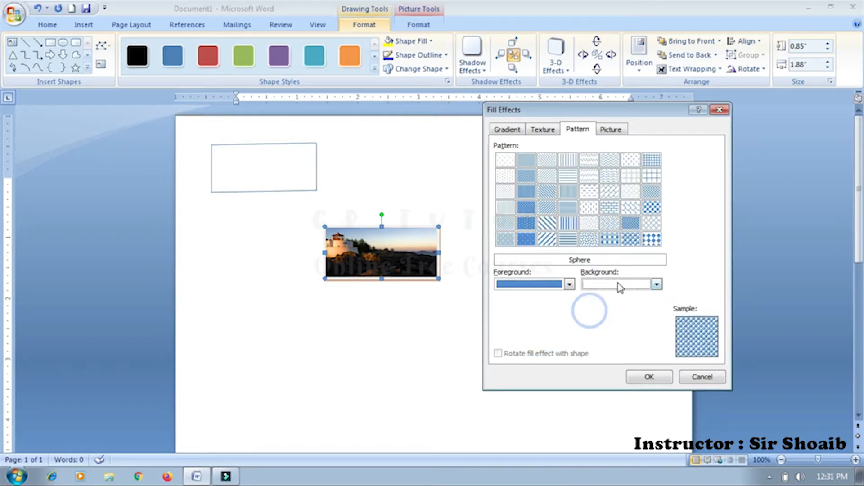
left_click(649, 377)
Remove the outline from the patterned rectangle
left_click(517, 325)
left_click(386, 282)
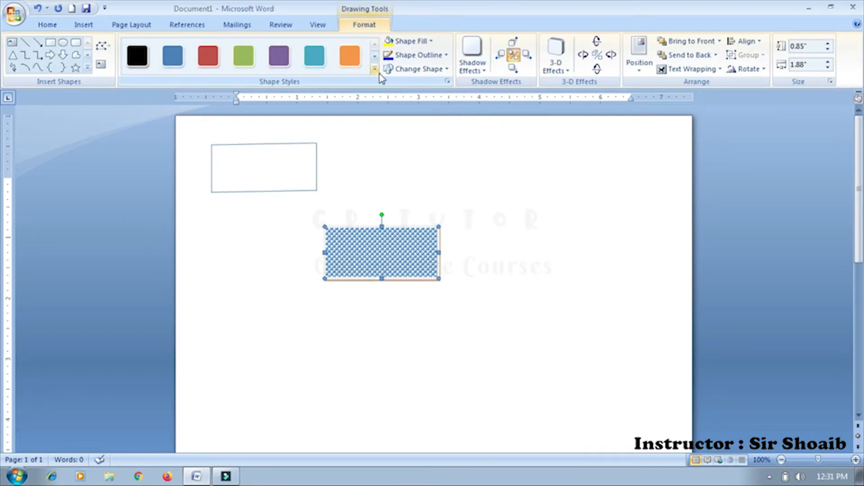
left_click(374, 70)
left_click(479, 195)
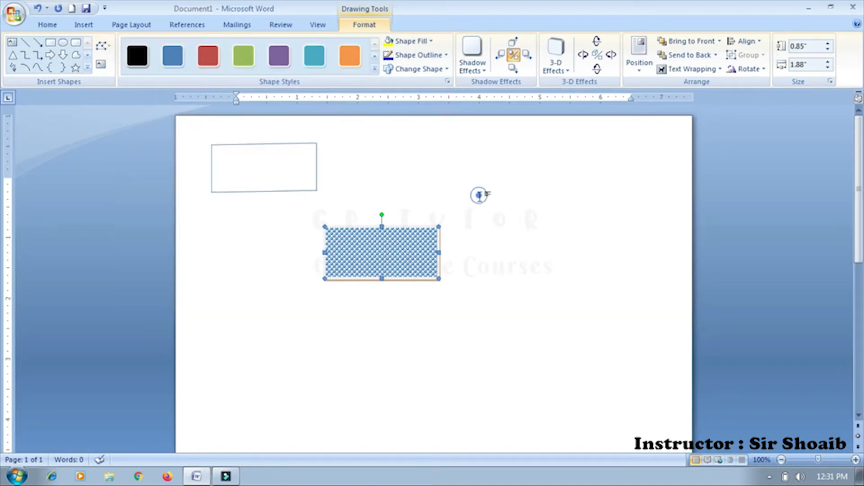
left_click(422, 228)
left_click(436, 55)
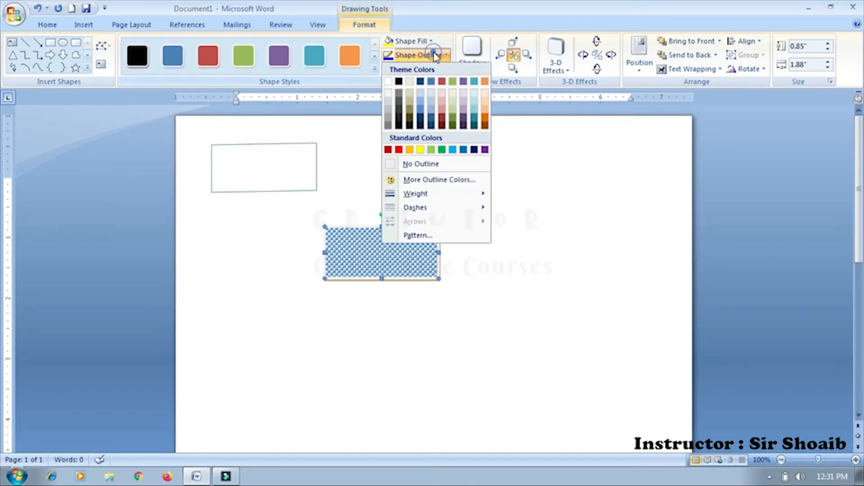
left_click(410, 164)
left_click(477, 232)
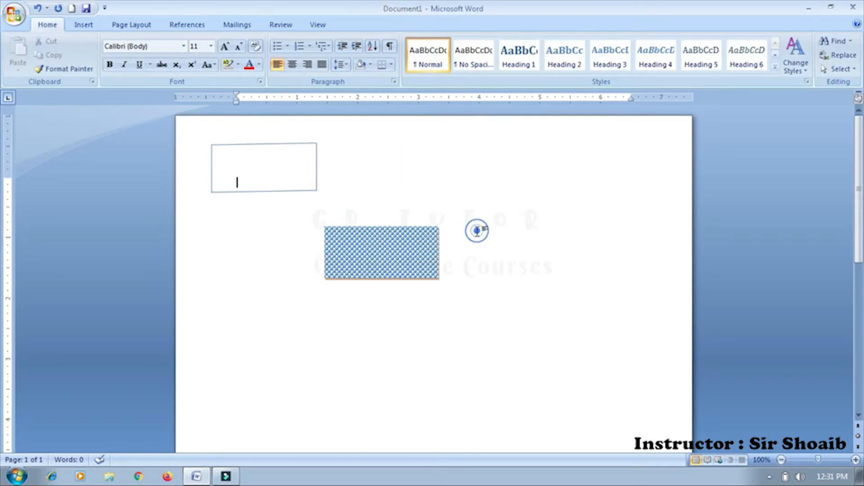
Delete the unfilled four-sided freeform shape above the patterned rectangle
left_click(401, 231)
left_click(315, 171)
left_click(299, 144)
key("Delete")
Move the patterned rectangle to the page's upper-left corner, narrow it to about 0.97", and place copies around it in a checkerboard layout
mouse_move(376, 268)
left_mouse_down()
mouse_move(327, 241)
mouse_move(260, 175)
left_mouse_up()
mouse_move(316, 160)
left_mouse_down()
mouse_move(261, 161)
mouse_move(279, 202)
mouse_move(333, 245)
mouse_move(351, 272)
mouse_move(237, 280)
mouse_move(230, 267)
mouse_move(354, 167)
left_mouse_up()
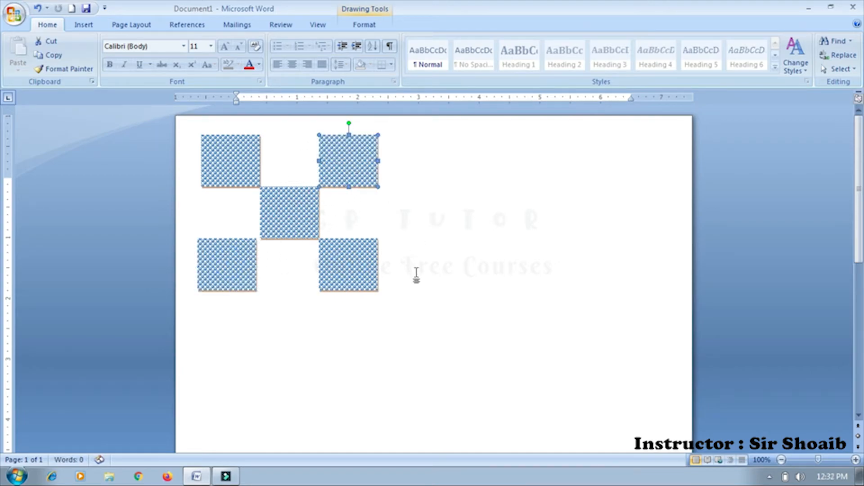
left_click(415, 274)
left_click(252, 256)
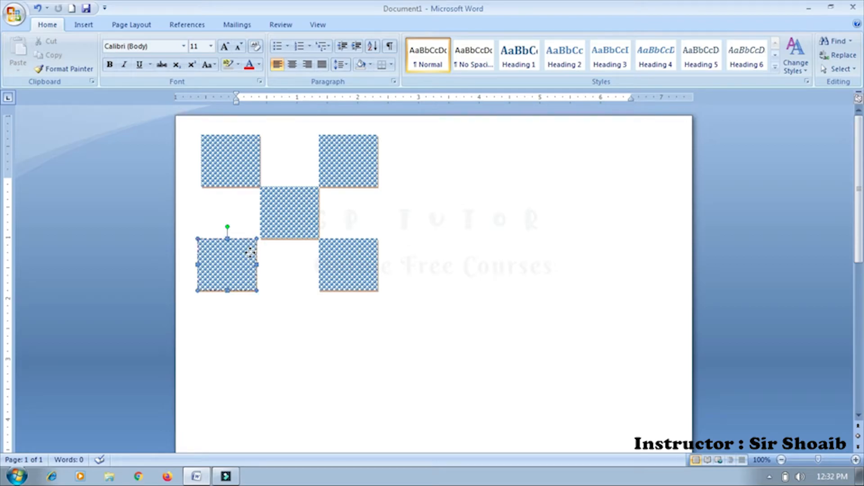
Undo the checkerboard copies until only the patterned rectangle in the page's upper-left corner remains
scroll(339, 297, "down", 4)
key("ctrl+z")
key("ctrl+z")
key("ctrl+z")
key("ctrl+z")
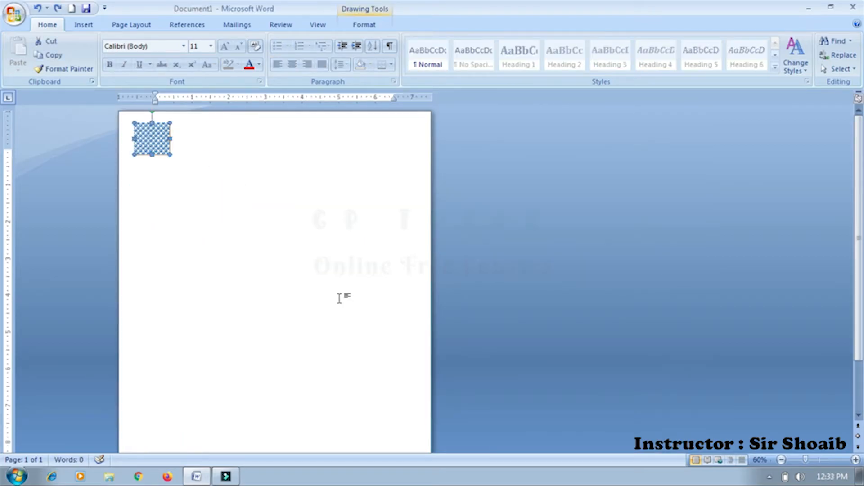
Change the patterned rectangle's shape to the striped right block arrow
left_click(368, 24)
left_click(433, 71)
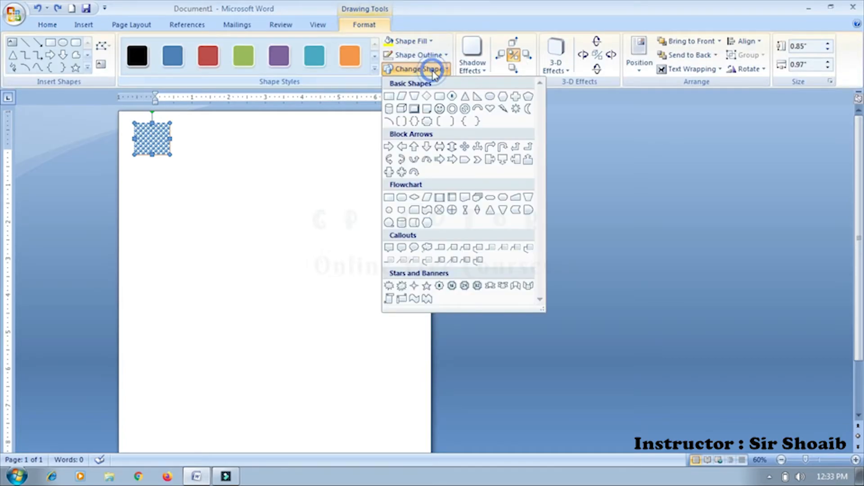
left_click(426, 55)
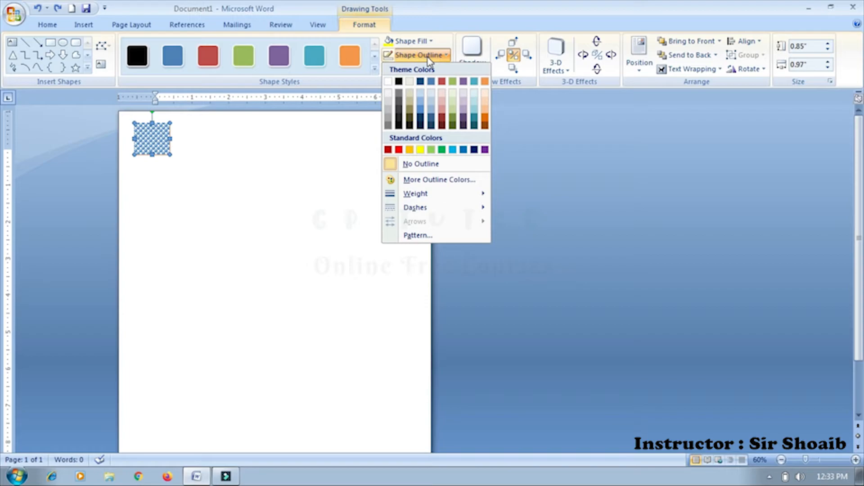
left_click(428, 56)
left_click(426, 69)
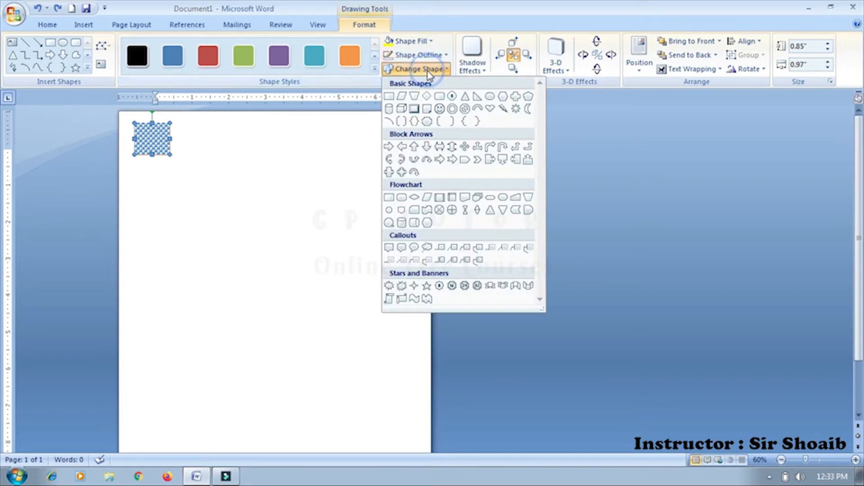
left_click(439, 160)
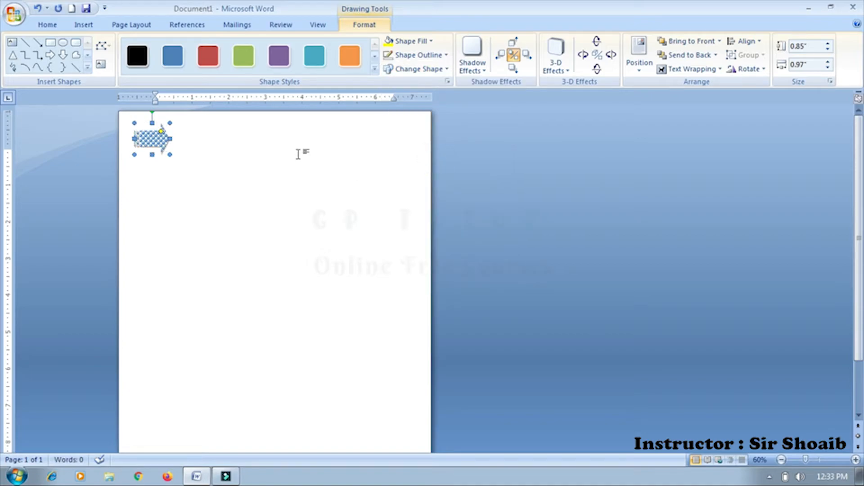
left_click(427, 55)
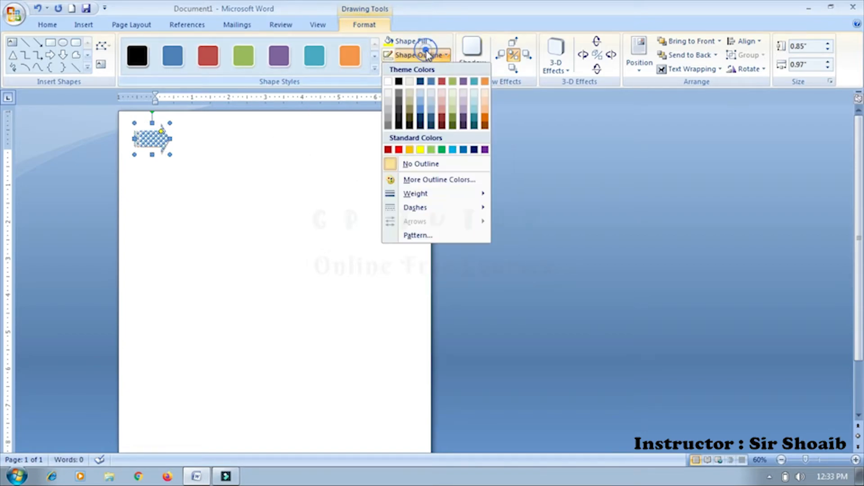
left_click(410, 41)
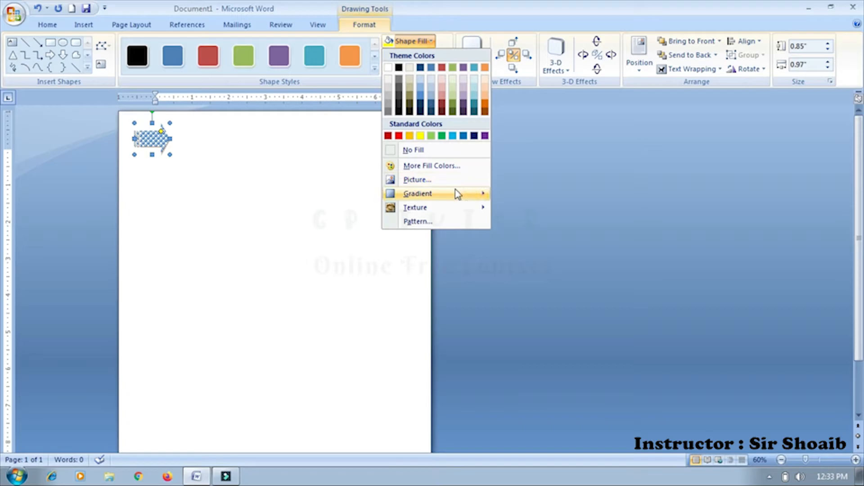
mouse_move(458, 194)
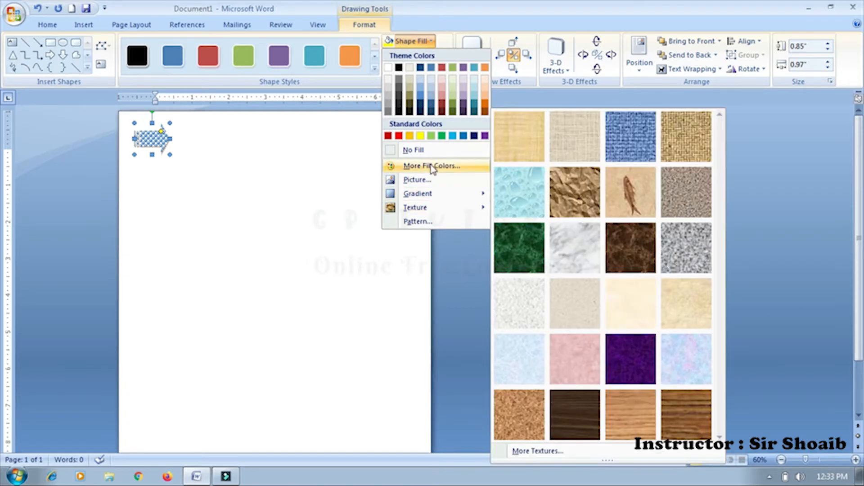
left_click(423, 182)
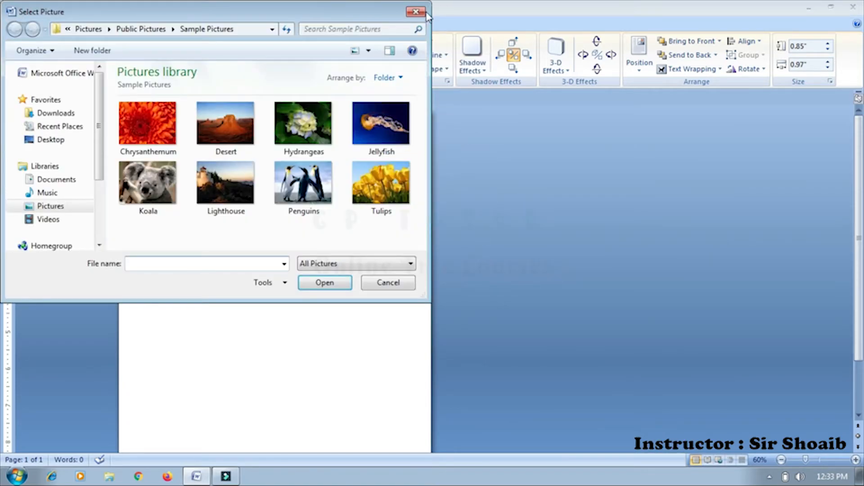
left_click(413, 11)
Fill the block arrow with the Horizontal brick pattern, keeping the blue foreground
left_click(408, 41)
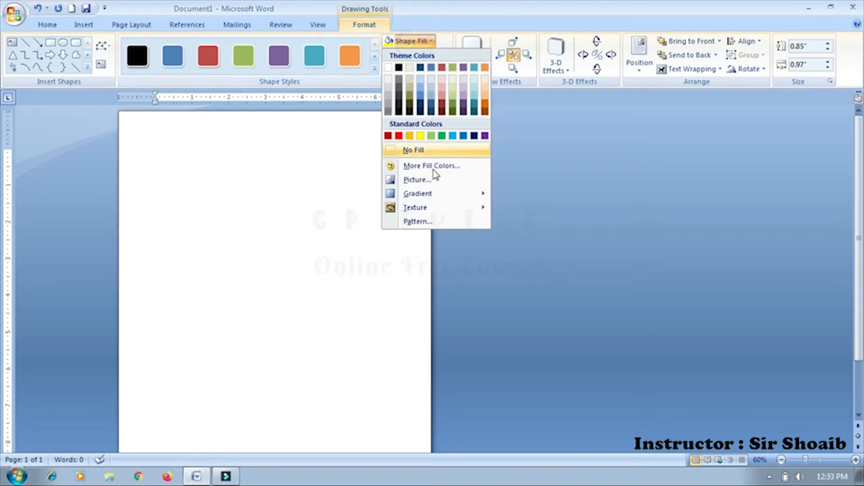
left_click(419, 221)
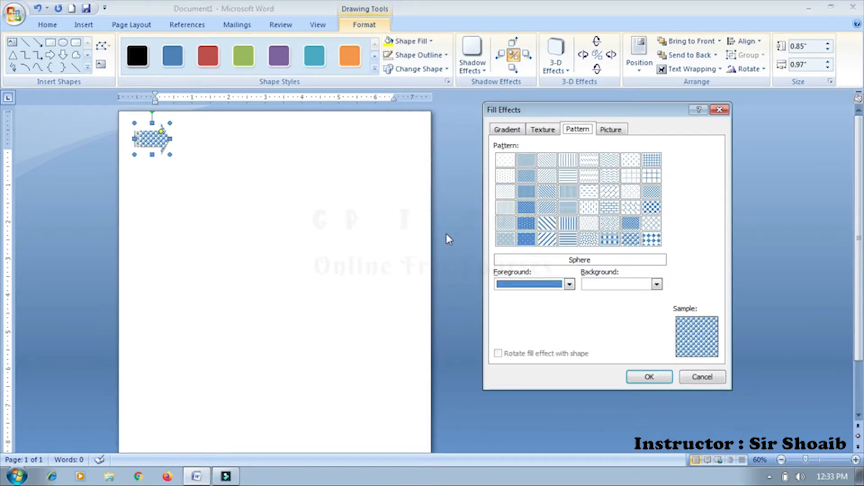
left_click(608, 239)
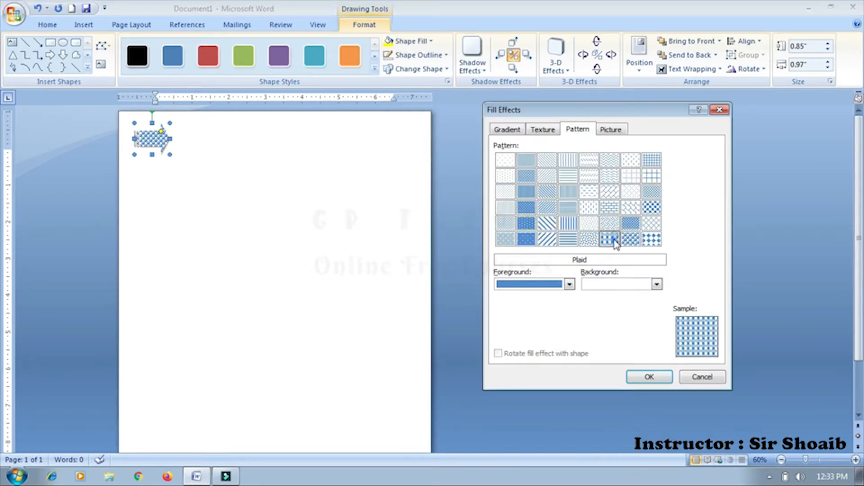
left_click(585, 238)
left_click(609, 211)
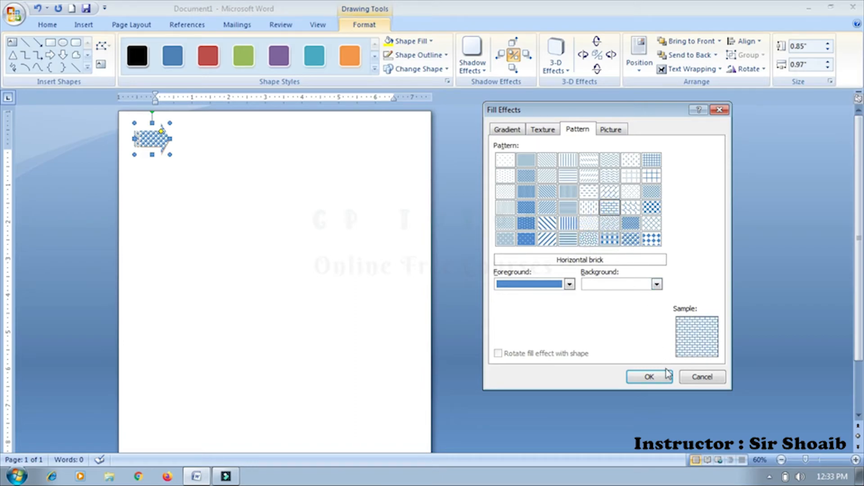
left_click(654, 381)
left_click(251, 239)
Change the brick-patterned arrow's shape to a rectangle
left_click(152, 139)
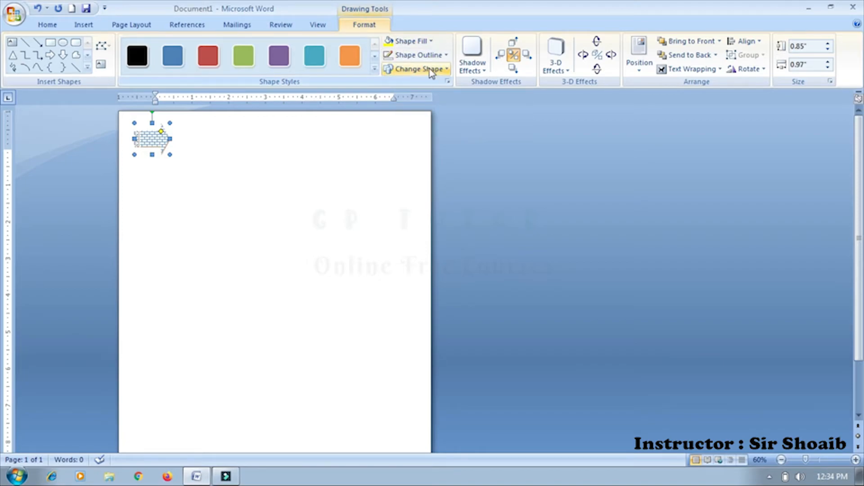
left_click(419, 69)
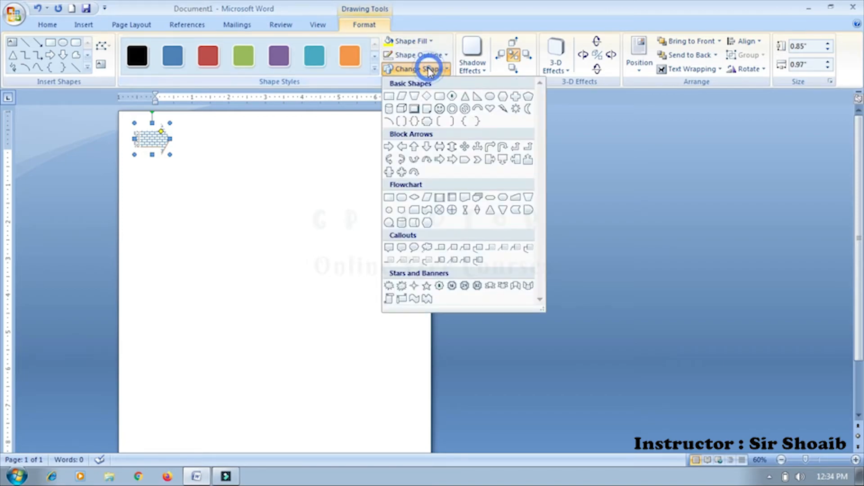
left_click(390, 96)
left_click(212, 169)
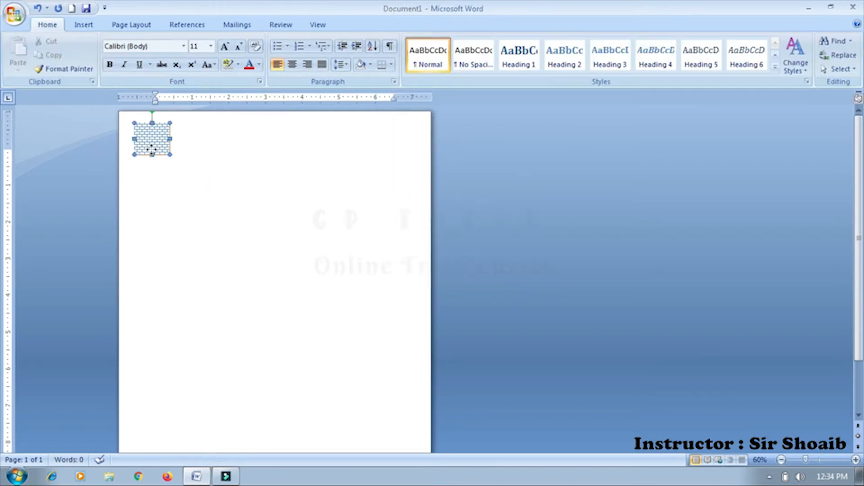
Move and enlarge the brick-patterned rectangle to cover the whole page, about 10.86" high and 8.45" wide
left_click_drag(182, 170, 286, 256)
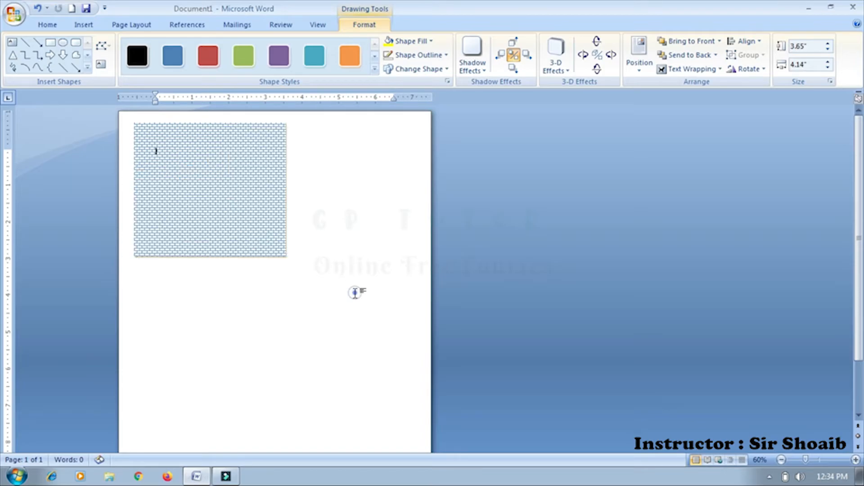
left_click(356, 293)
left_click_drag(212, 219, 207, 216)
left_click(271, 180)
left_click(251, 180)
left_click_drag(271, 179, 429, 180)
scroll(187, 191, "down", 3)
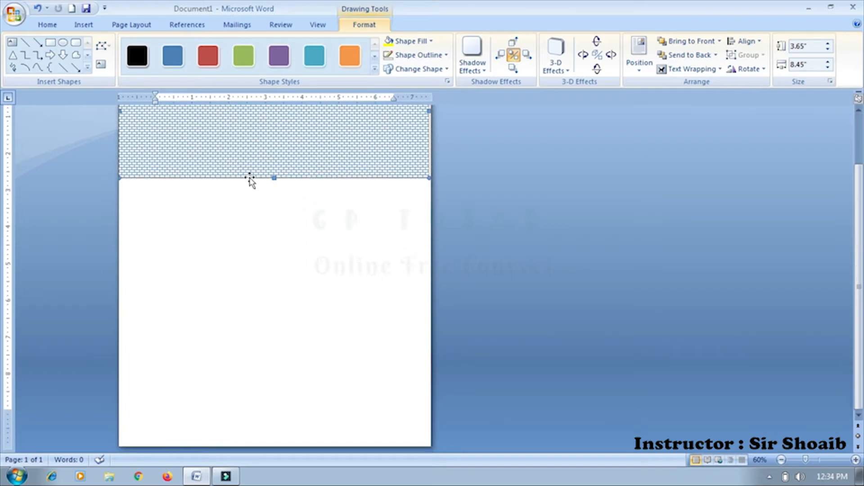
left_click_drag(274, 179, 262, 446)
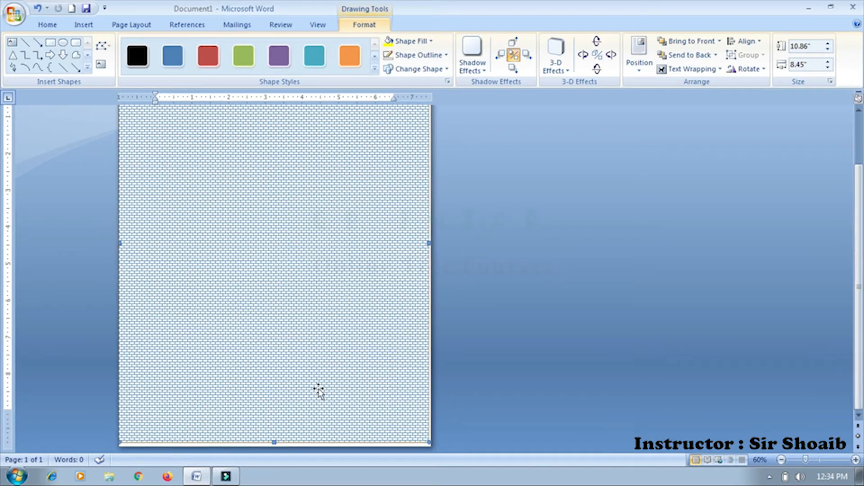
left_click(492, 252)
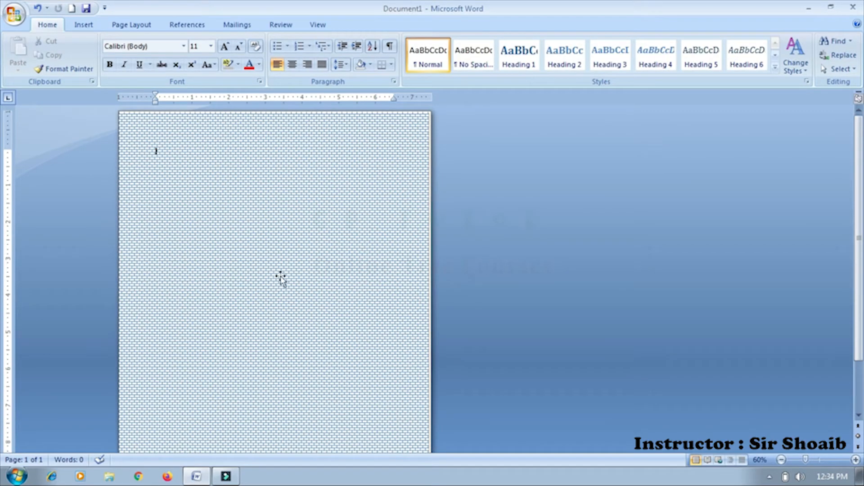
Undo the rectangle's enlargement, shape change and brick fill, and delete the remaining patterned block arrow
key("ctrl+z")
key("ctrl+z")
key("ctrl+z")
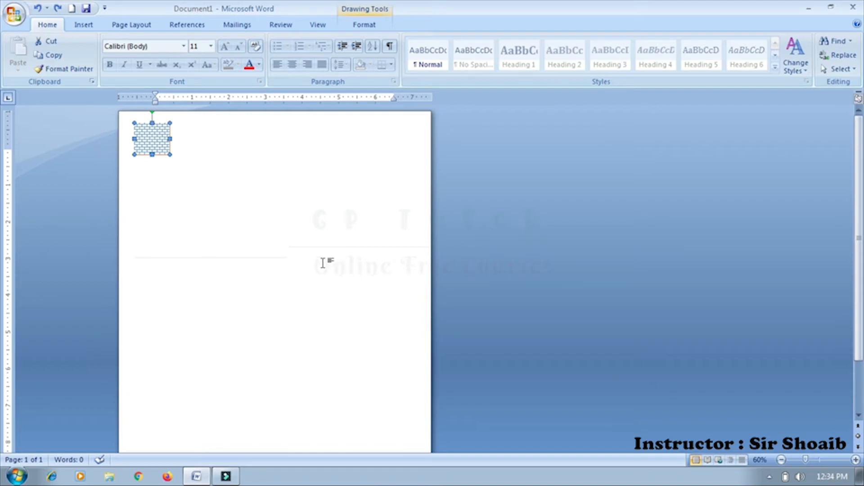
left_click_drag(151, 141, 233, 200)
key("ctrl+z")
key("ctrl+z")
key("ctrl+z")
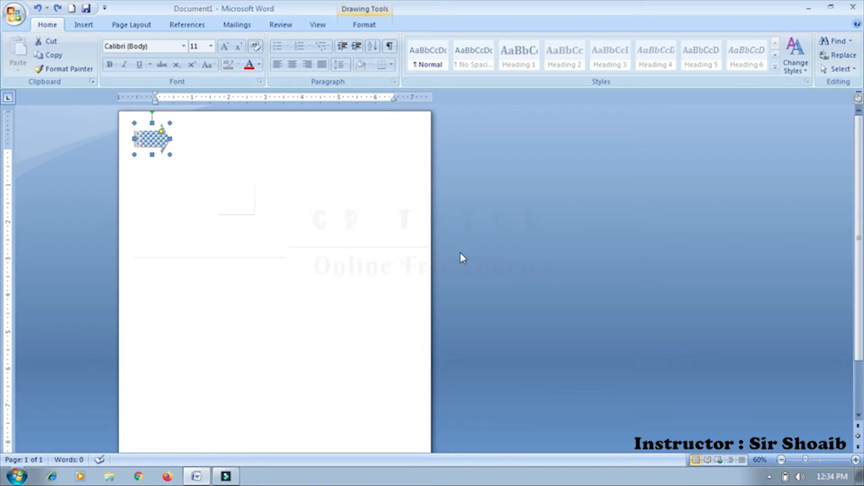
key("Delete")
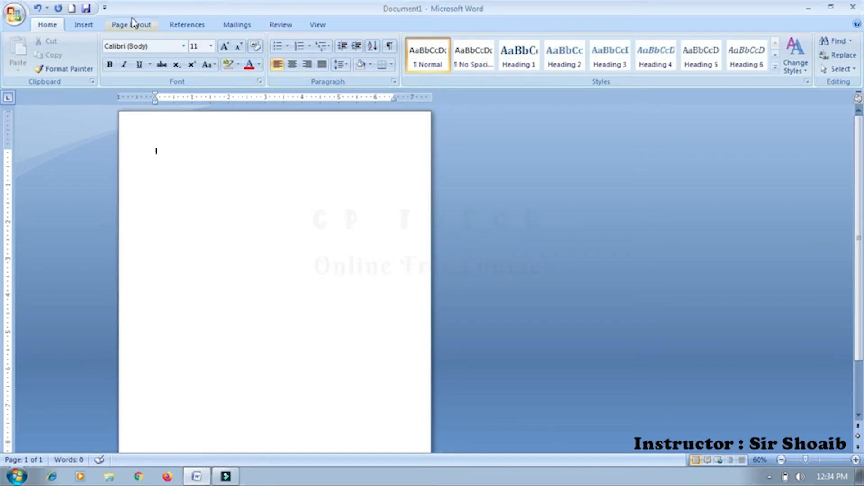
Draw a horizontal double-headed arrow line about 3.43" long across the middle of the page
left_click(90, 25)
left_click(193, 68)
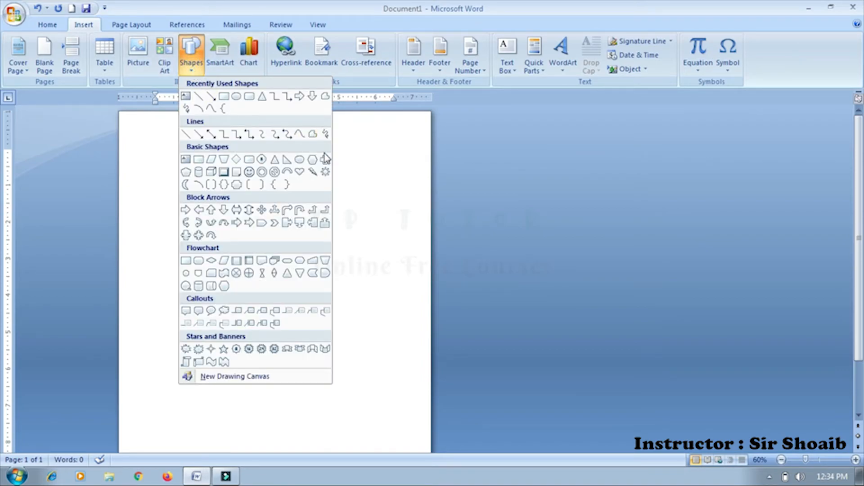
left_click(208, 133)
mouse_move(206, 259)
left_mouse_down()
mouse_move(279, 270)
mouse_move(332, 259)
left_mouse_up()
left_click(397, 312)
Preview dash and arrow styles on the double-headed line, and open its detailed arrow settings beside the page
left_click(303, 260)
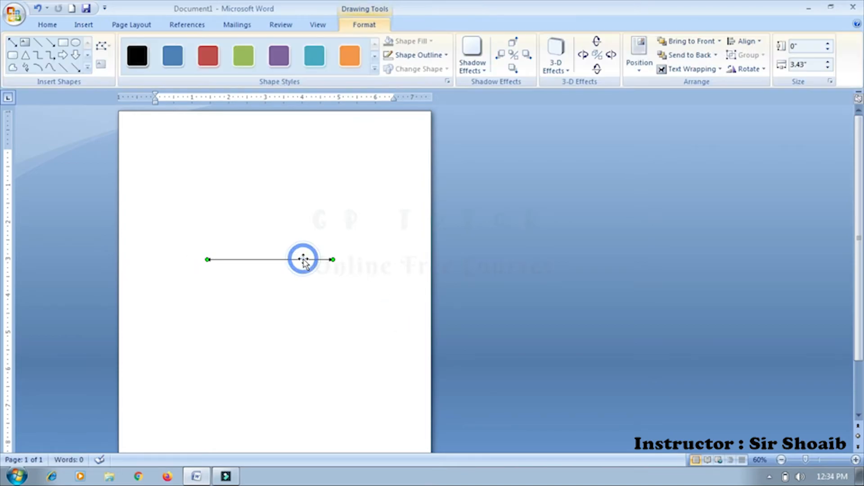
left_click(443, 55)
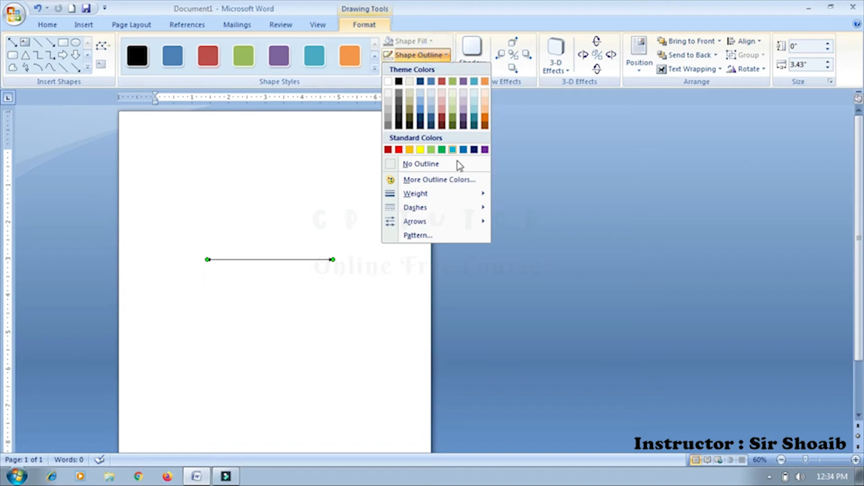
mouse_move(472, 197)
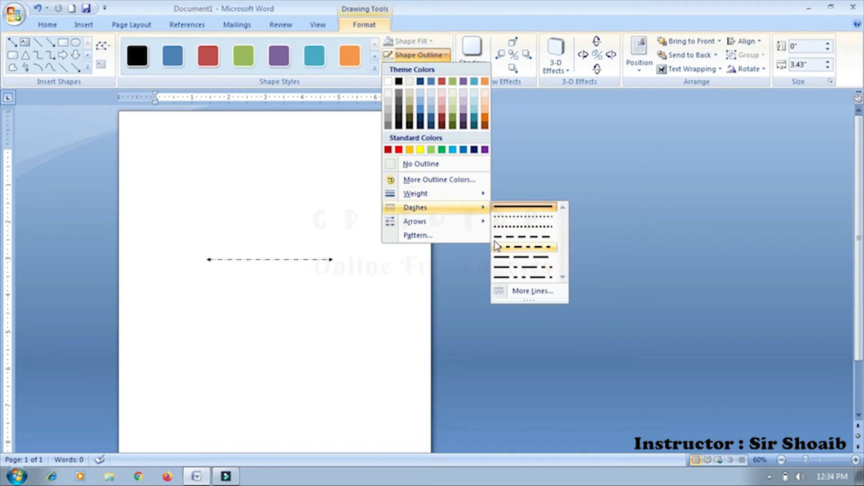
mouse_move(478, 227)
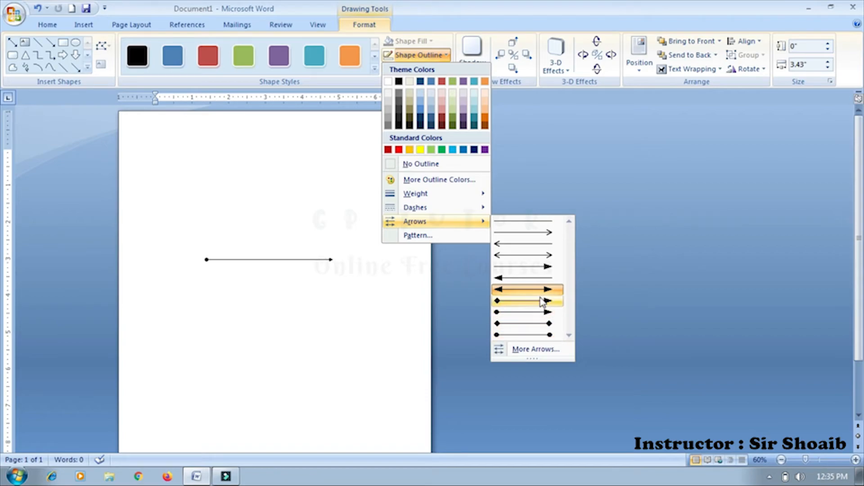
left_click(544, 351)
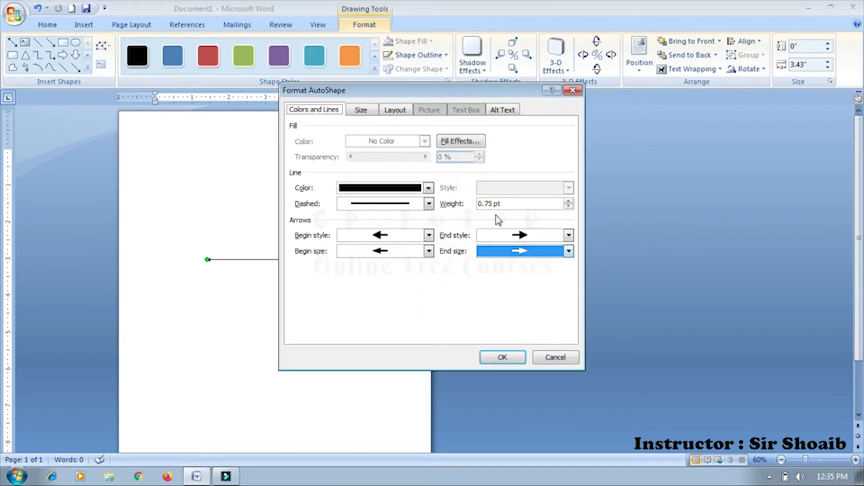
left_click_drag(447, 93, 596, 106)
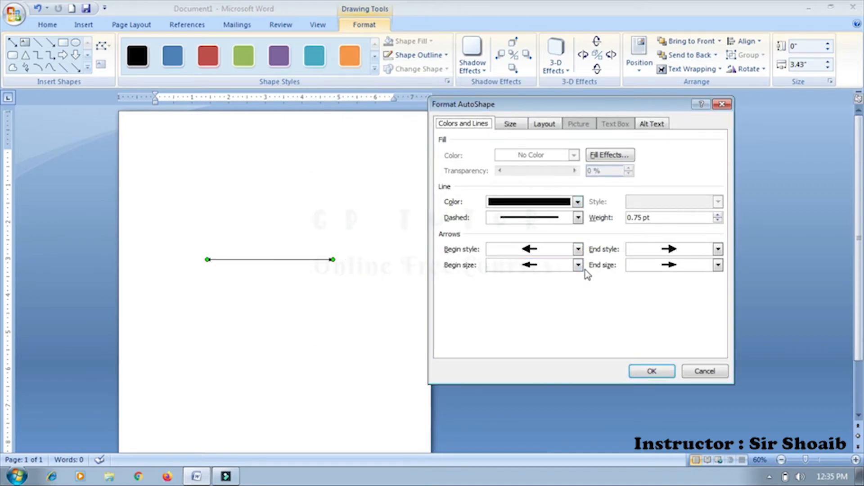
Examine the begin and end style and size choices for the line's arrowheads
left_click(579, 249)
left_click(578, 249)
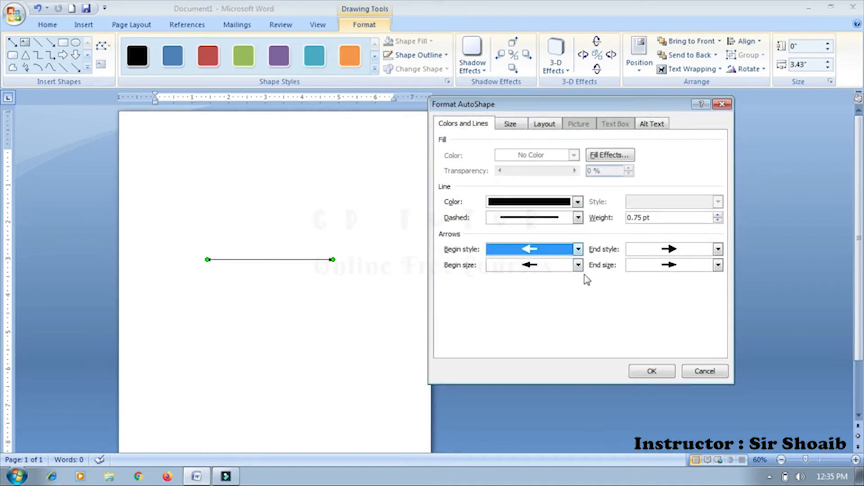
left_click(578, 265)
left_click(579, 266)
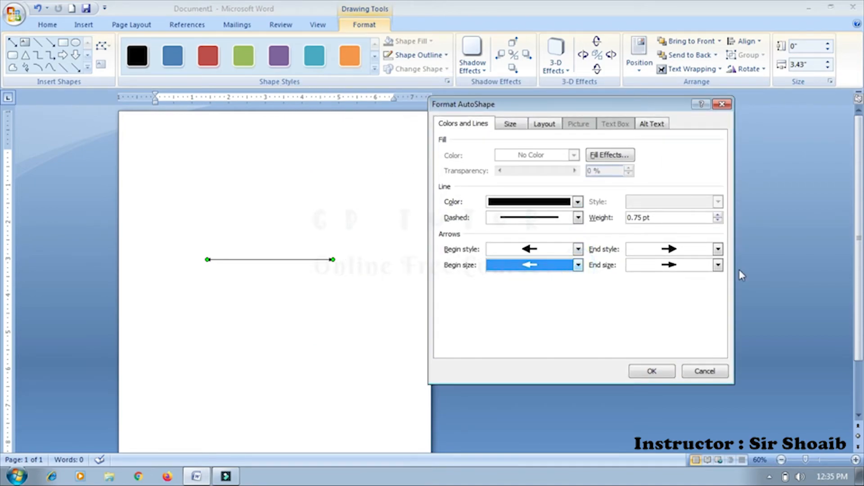
left_click(718, 265)
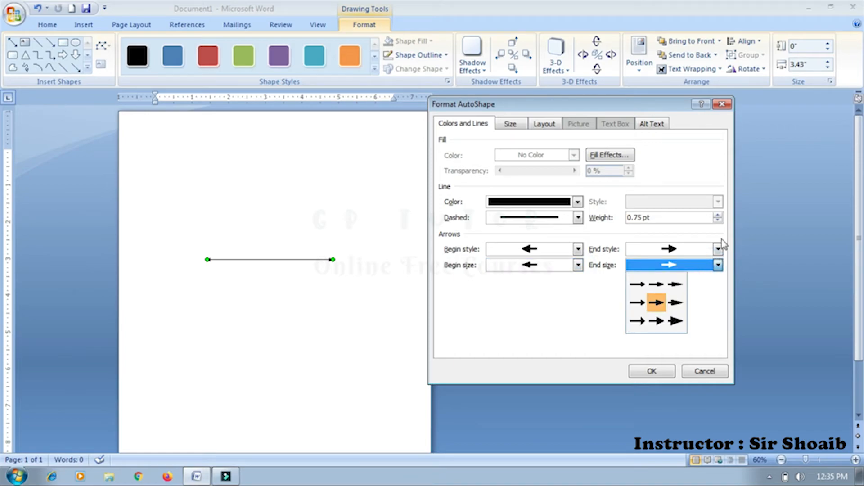
left_click(717, 249)
left_click(718, 253)
left_click(718, 254)
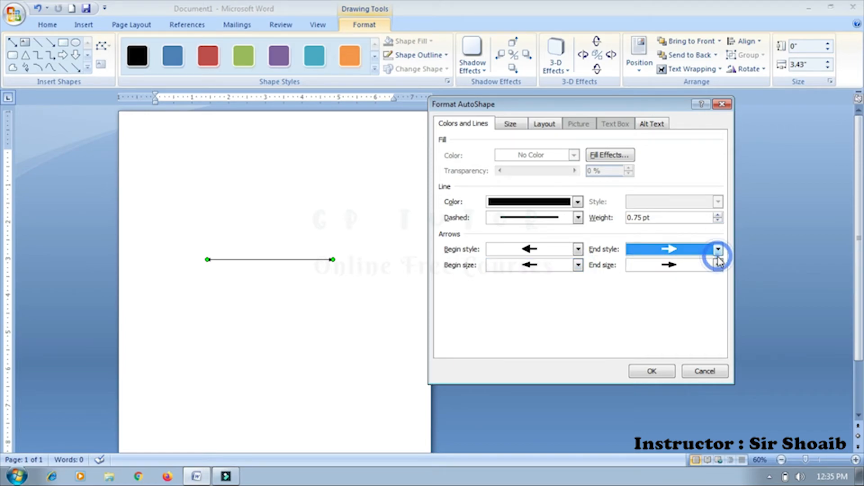
Review the size, layout and alt text settings of the double-headed line, and close its format settings without changes
left_click(537, 204)
left_click(545, 190)
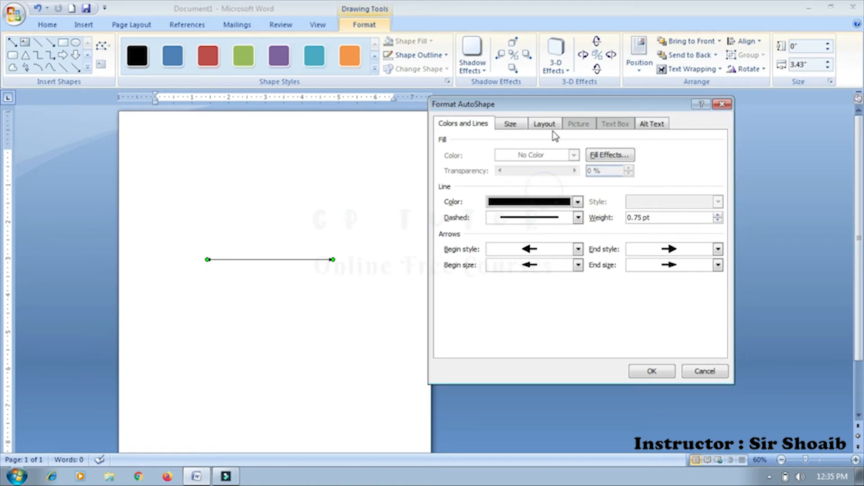
left_click(511, 126)
left_click(544, 124)
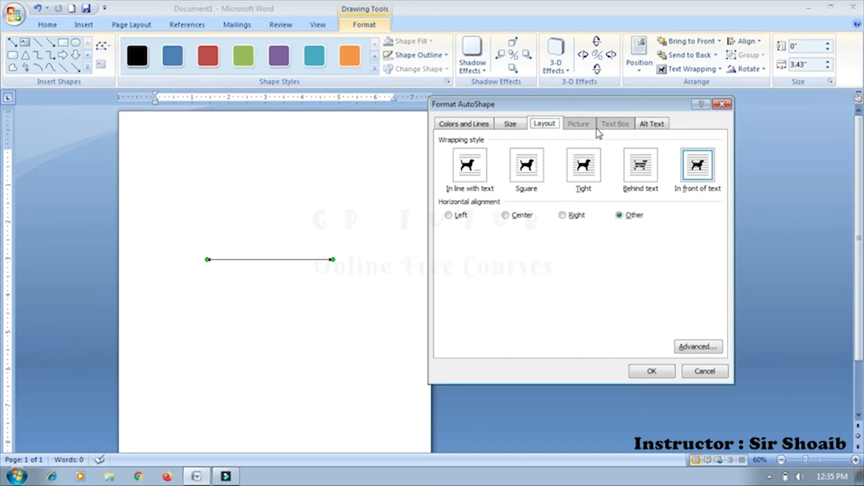
left_click(661, 124)
left_click(721, 104)
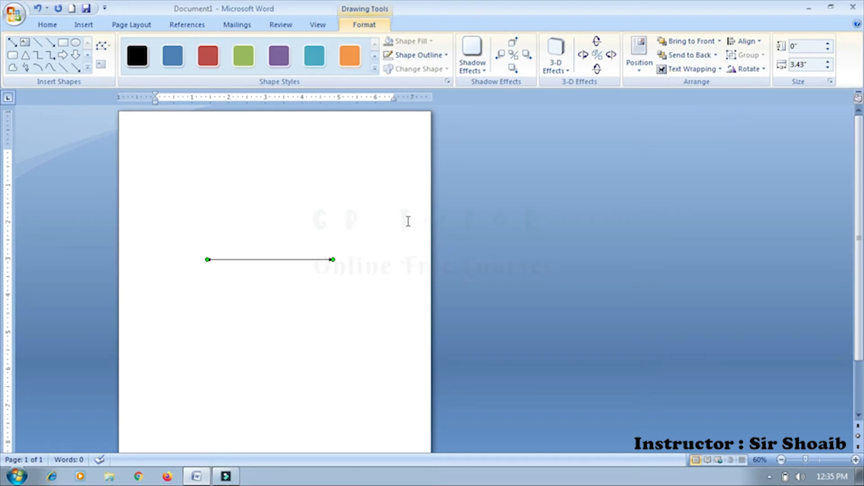
Move the double-headed arrow line up to near the top of the page
left_click(332, 230)
left_click(295, 257)
left_click_drag(295, 256, 256, 157)
Draw a cube shape about 0.88" high and 0.88" wide in the middle of the page, below the arrow line
left_click(83, 24)
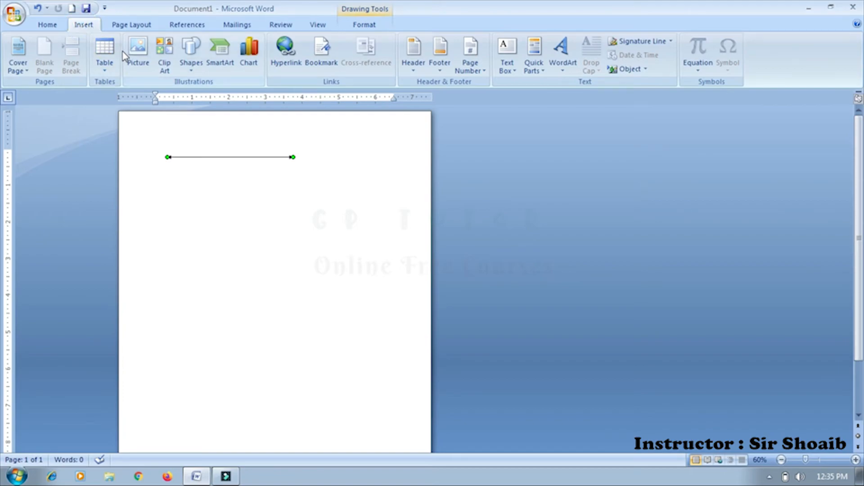
left_click(190, 68)
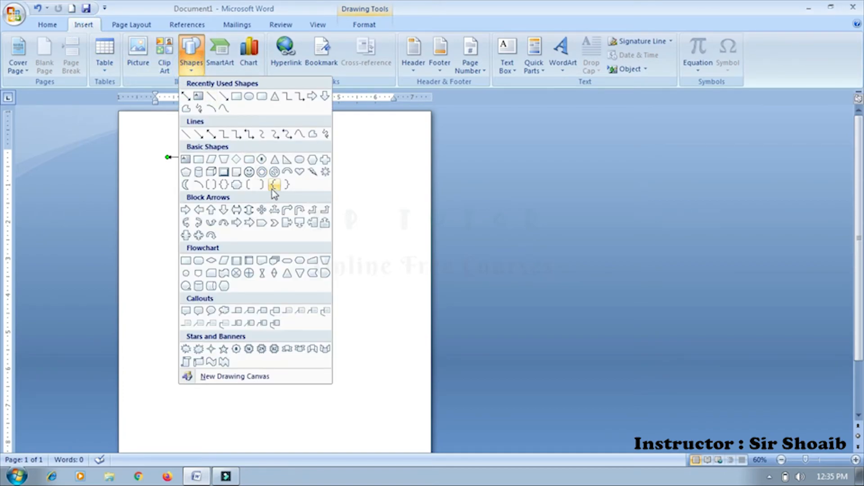
left_click(212, 173)
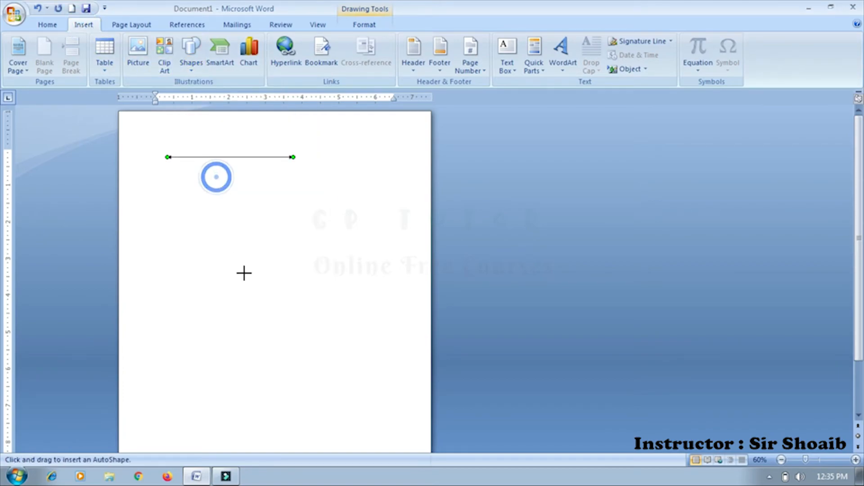
left_click_drag(215, 276, 248, 309)
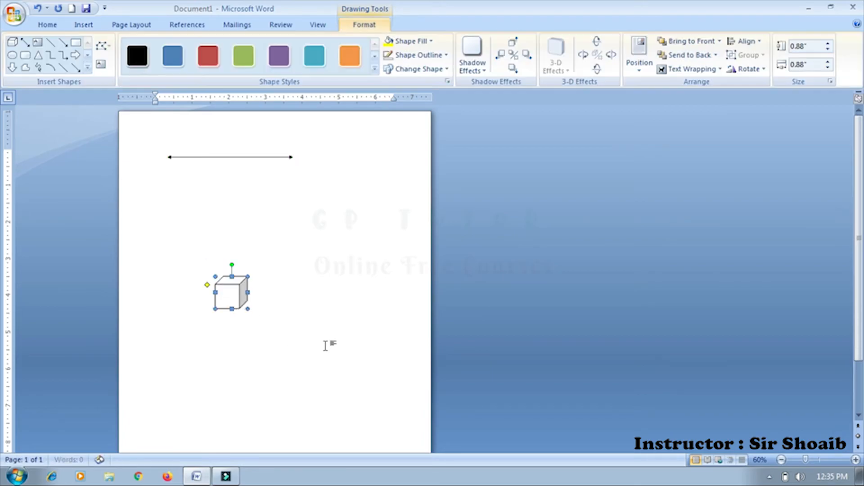
left_click(326, 345)
Compare the selection handles of the line and the cube, and enlarge the cube to about 1.48" by 1.48"
left_click(240, 157)
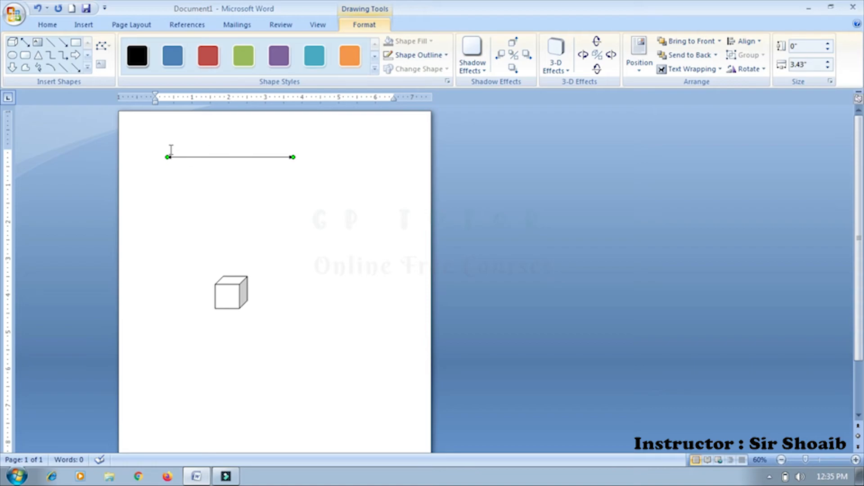
left_click(227, 300)
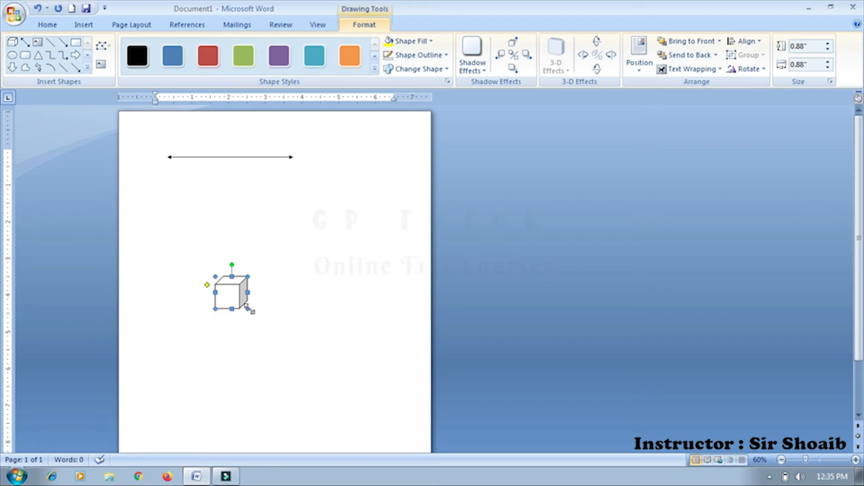
left_click_drag(247, 309, 270, 331)
left_click(293, 343)
Try rotating the cube upside down, and undo the rotation
left_click(243, 296)
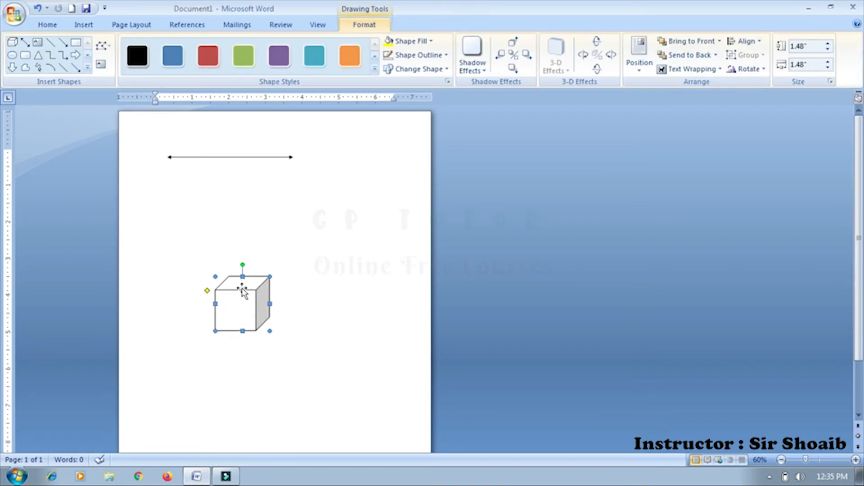
mouse_move(243, 266)
left_mouse_down()
mouse_move(279, 299)
mouse_move(246, 361)
left_mouse_up()
key("ctrl+z")
left_click(293, 372)
Increase the cube's depth in two stages until it becomes a long bar with a small square front face
left_click(228, 303)
left_click_drag(211, 298, 212, 312)
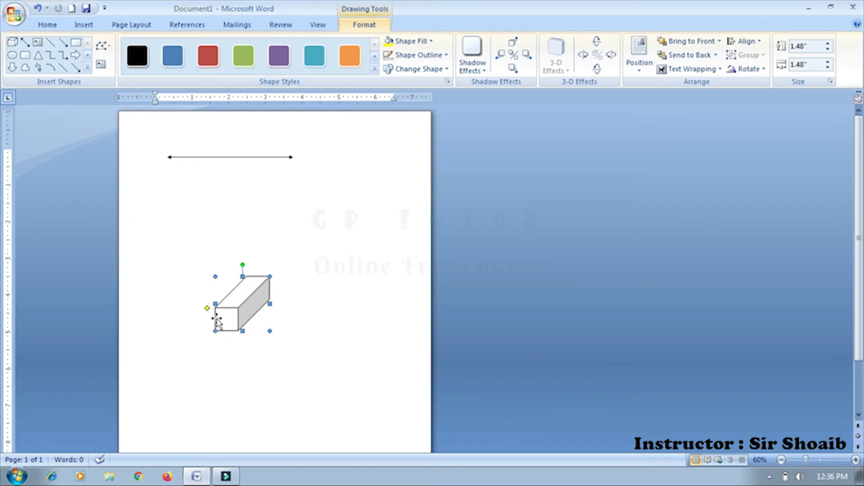
left_click_drag(207, 310, 213, 318)
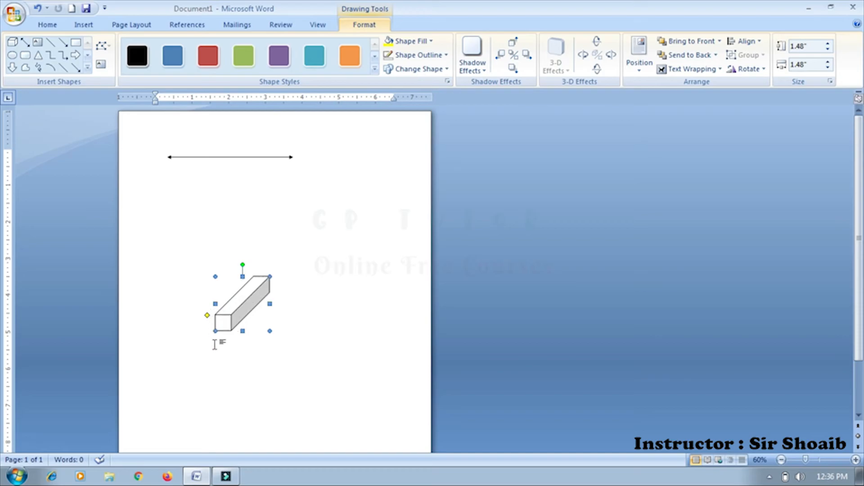
left_click(234, 360)
Reduce the cube's depth until it becomes a thin slab with a large front face
left_click(228, 328)
left_click_drag(207, 313, 207, 282)
left_click(276, 371)
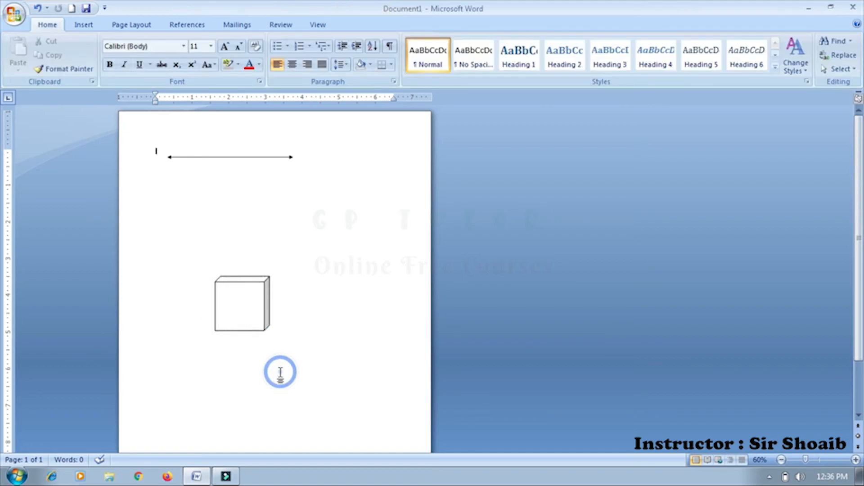
Increase the thin slab's depth to about a third of its overall width, and deselect the shape
left_click(256, 332)
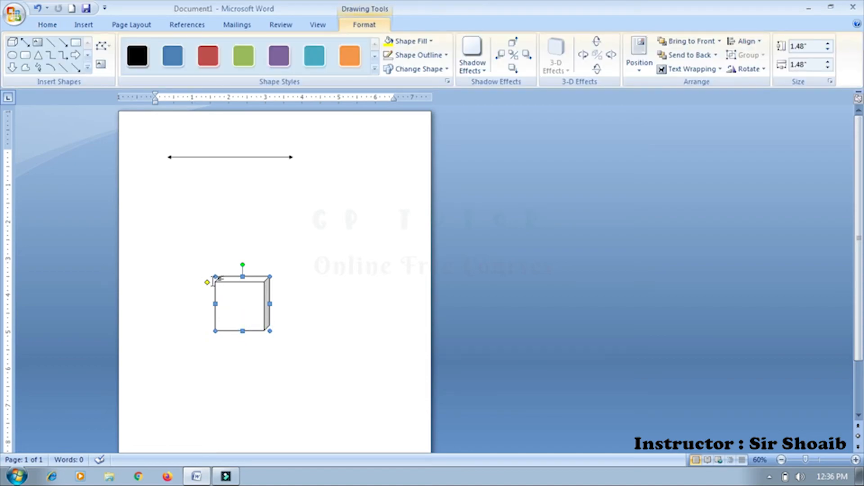
mouse_move(207, 284)
left_mouse_down()
mouse_move(206, 307)
mouse_move(206, 299)
left_mouse_up()
left_click(244, 349)
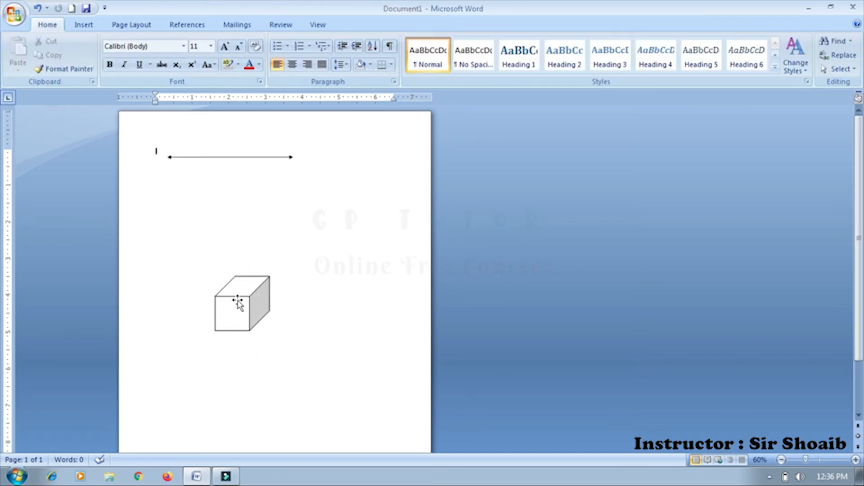